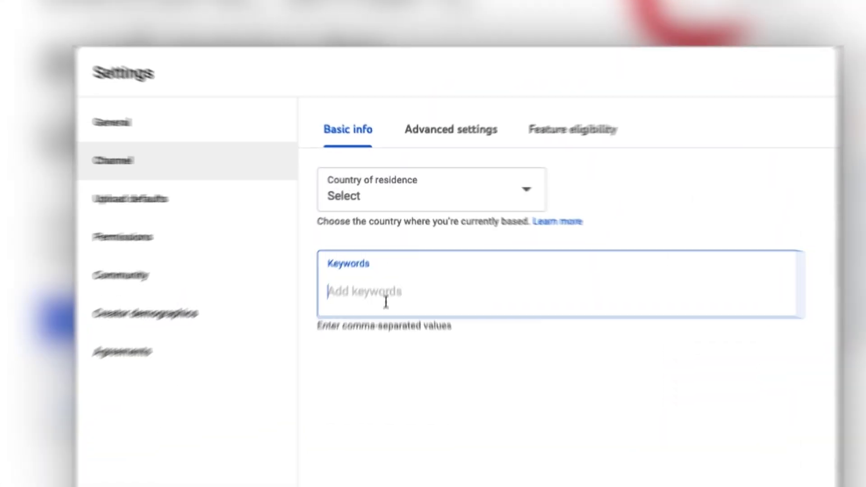
Step: Open the Create an account dropdown to show the personal and work account options
type("key")
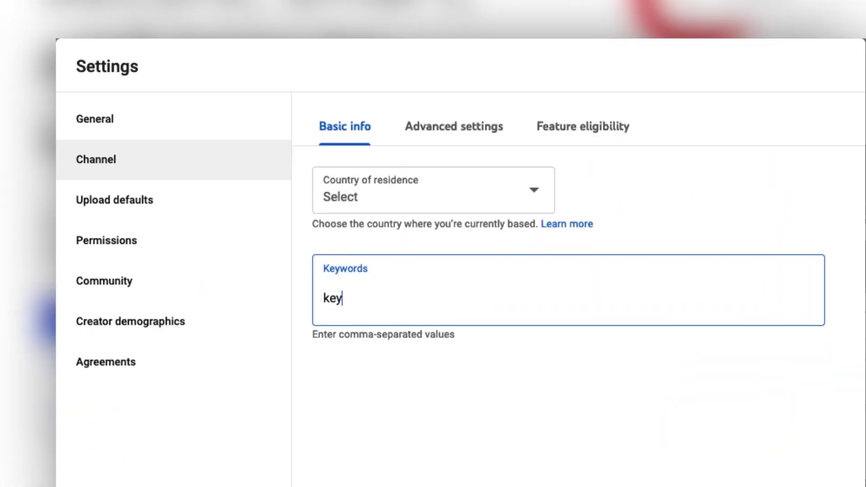
left_click(208, 203)
left_click(203, 255)
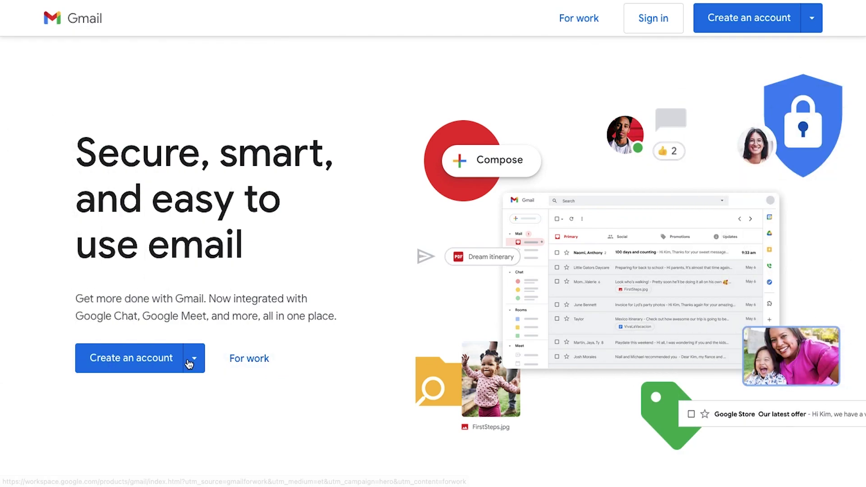
left_click(194, 360)
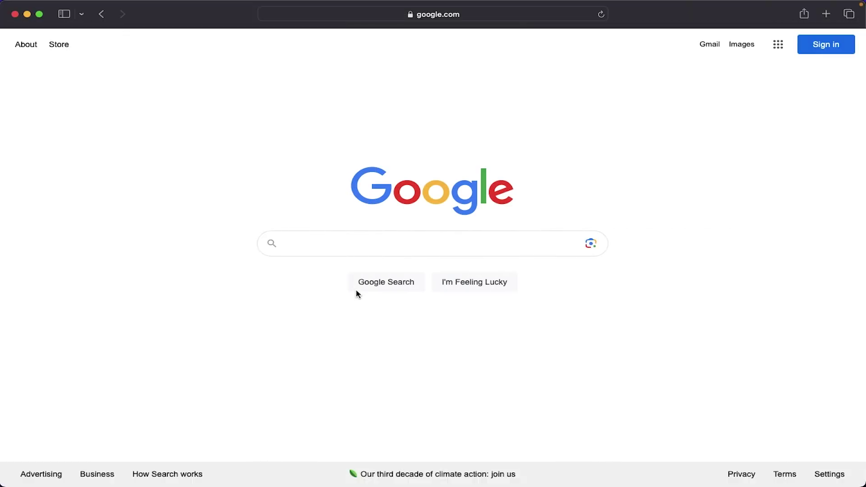
Step: Search Google for 'gmail' and open the 'Email - Gmail - Google' result
left_click(326, 250)
type("gm")
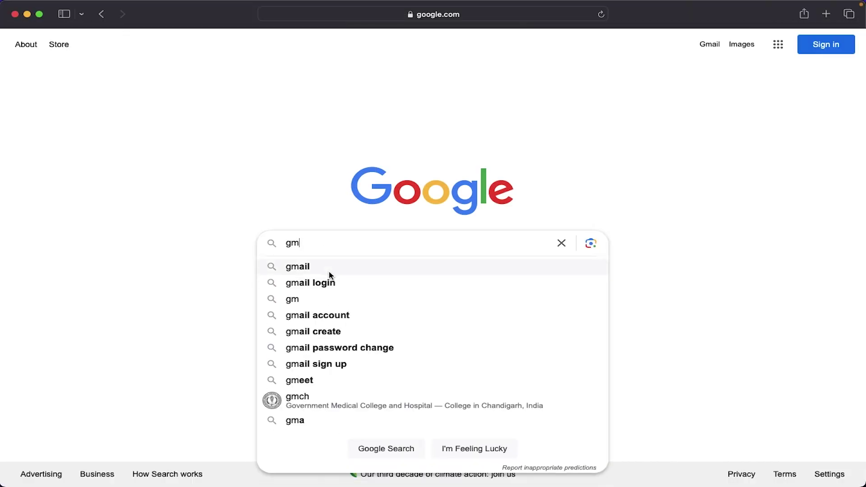
left_click(329, 267)
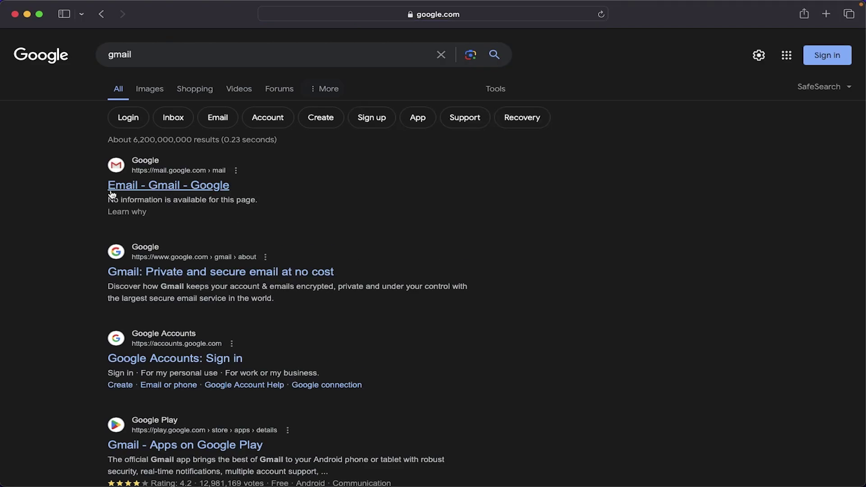
left_click(114, 193)
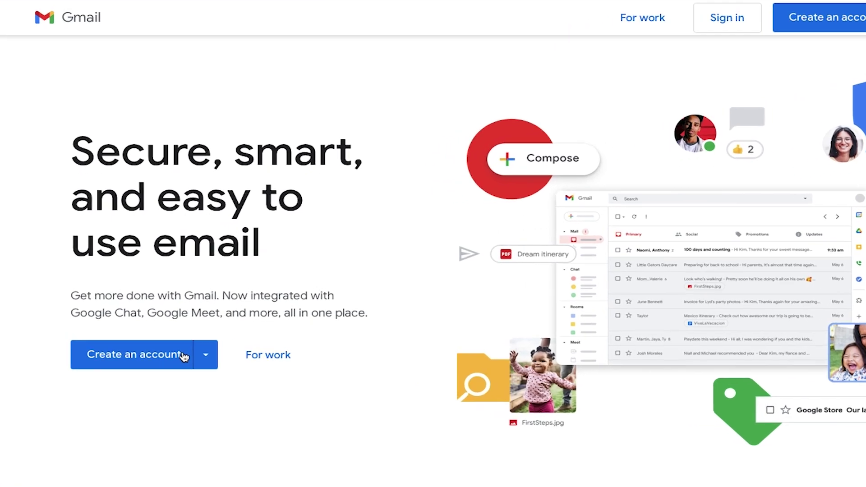
Step: Choose For my work or business and scroll through the business email page
left_click(205, 360)
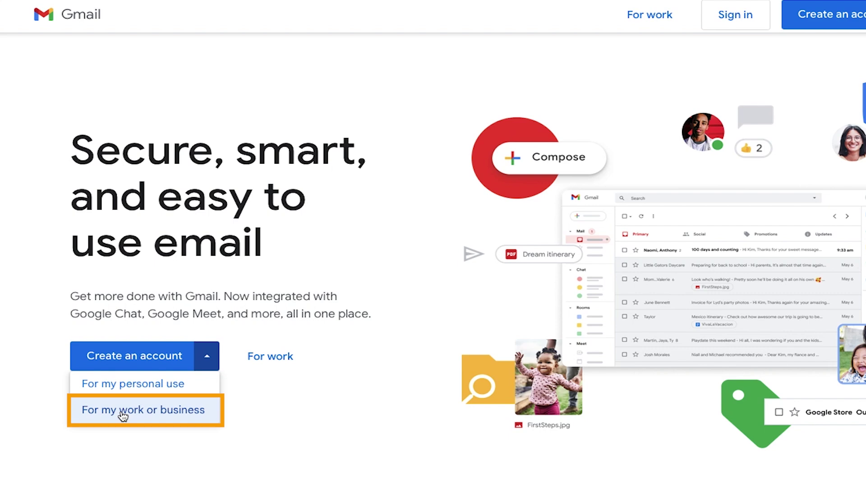
scroll(123, 416, "down", 3)
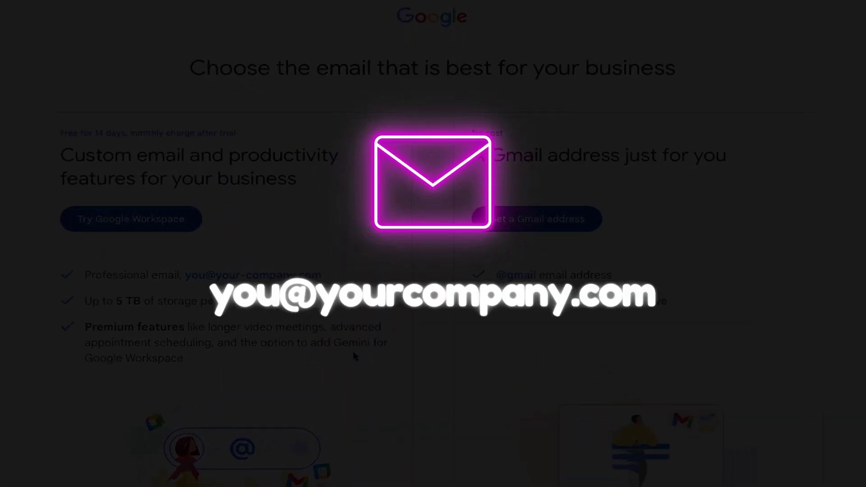
scroll(334, 359, "down", 1)
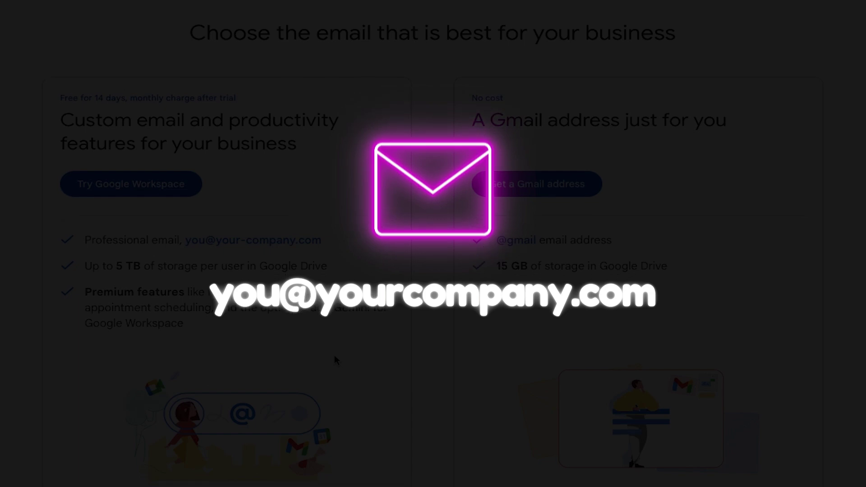
scroll(335, 360, "up", 1)
Step: Highlight the 14-day trial note, No cost label, Workspace feature lines and sample company address
left_click_drag(60, 131, 257, 139)
left_click(531, 201)
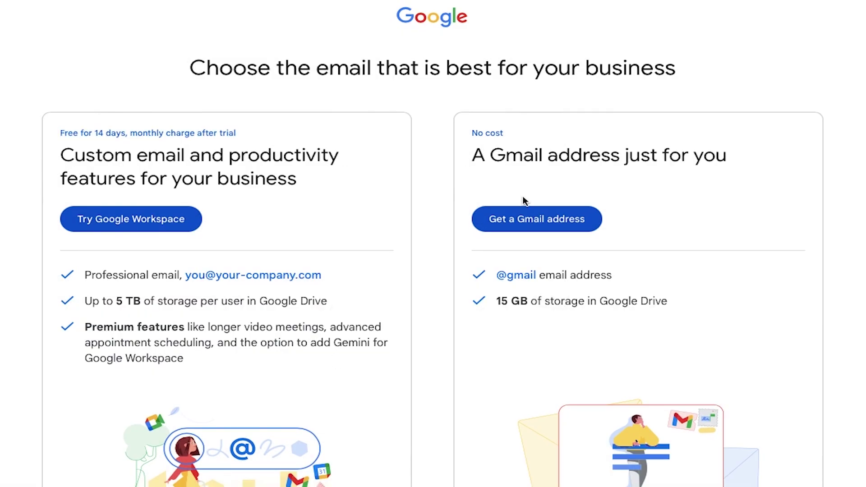
left_click_drag(472, 133, 500, 140)
left_click(467, 164)
left_click_drag(86, 275, 343, 354)
left_click(289, 327)
left_click_drag(186, 275, 372, 276)
left_click(346, 290)
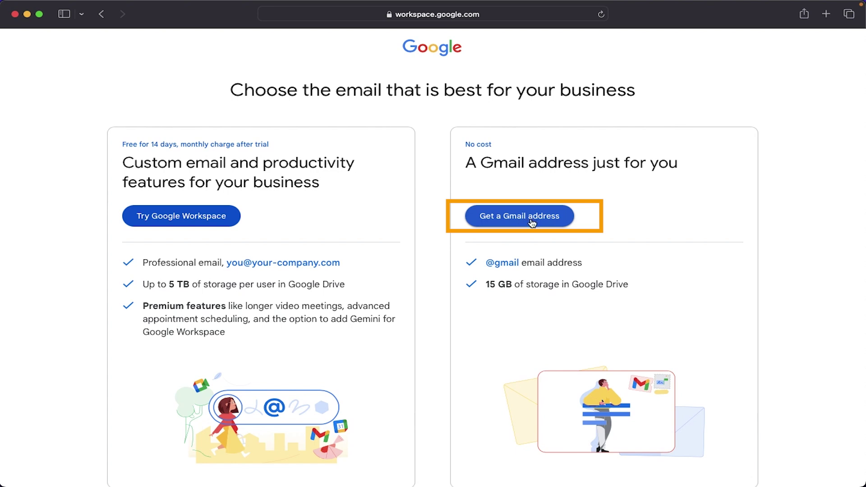
Step: Start a free Gmail address sign-up and submit the first and last name
left_click(531, 223)
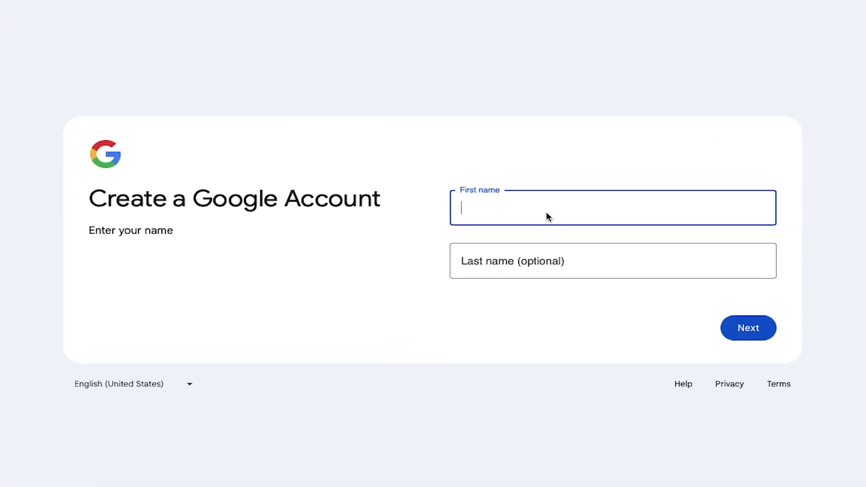
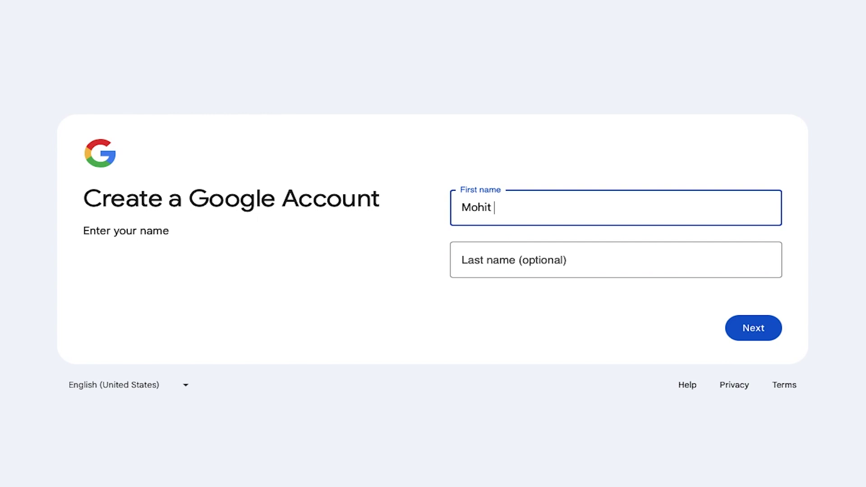
left_click(595, 251)
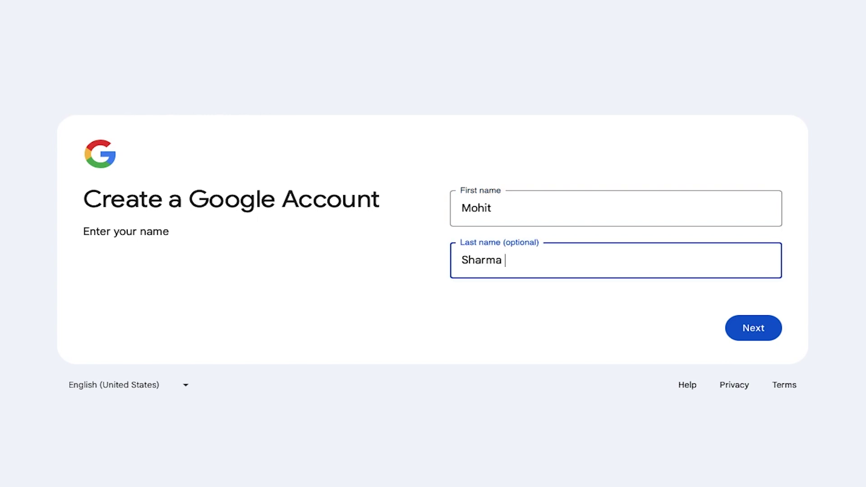
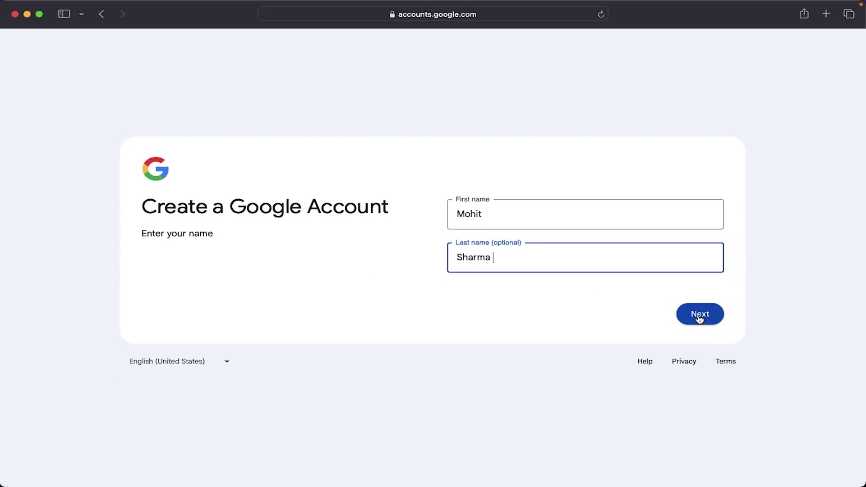
left_click(700, 316)
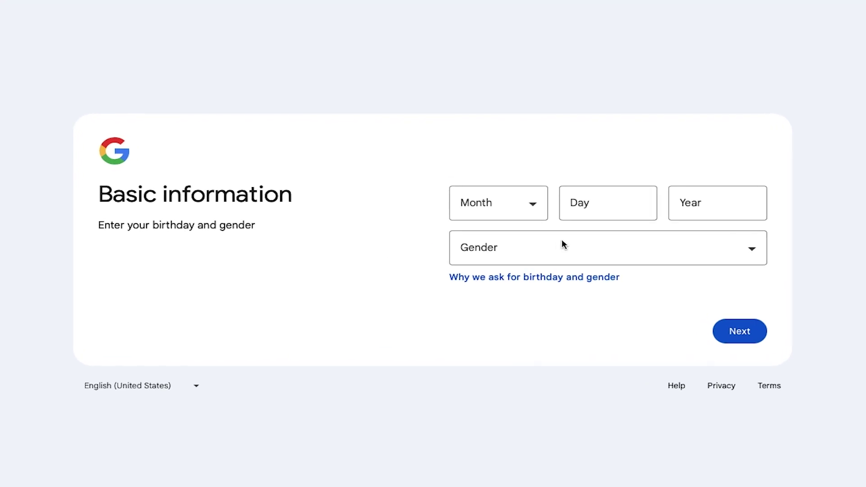
Step: Fill in the birthday with month September, day and year, and set gender to Male
left_click(535, 211)
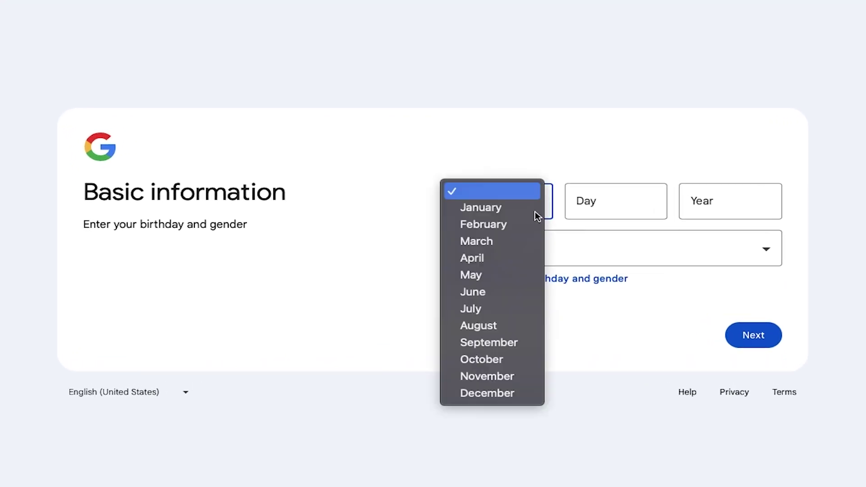
left_click(514, 342)
left_click(605, 206)
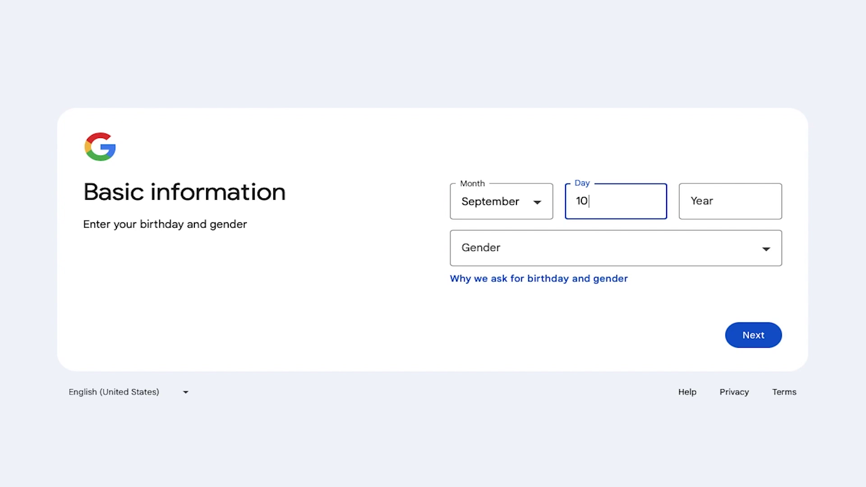
left_click(700, 217)
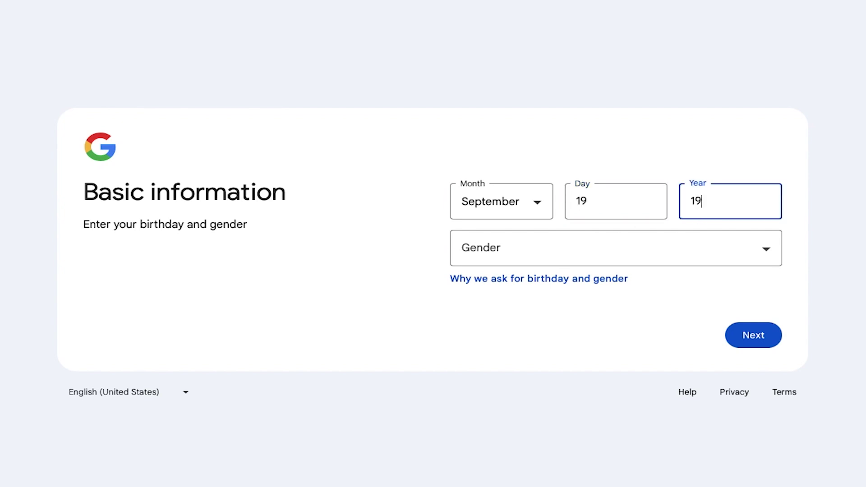
left_click(622, 239)
left_click(535, 272)
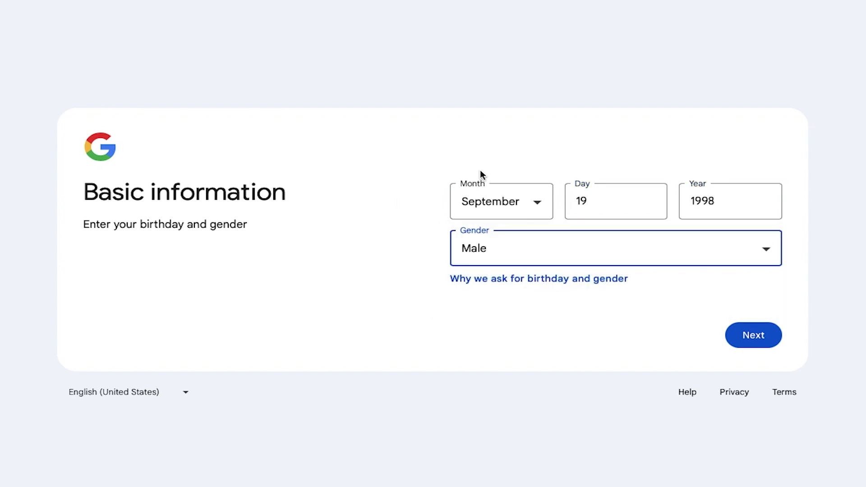
Step: Submit the birthday and gender, then choose and submit a Gmail username
left_click(755, 336)
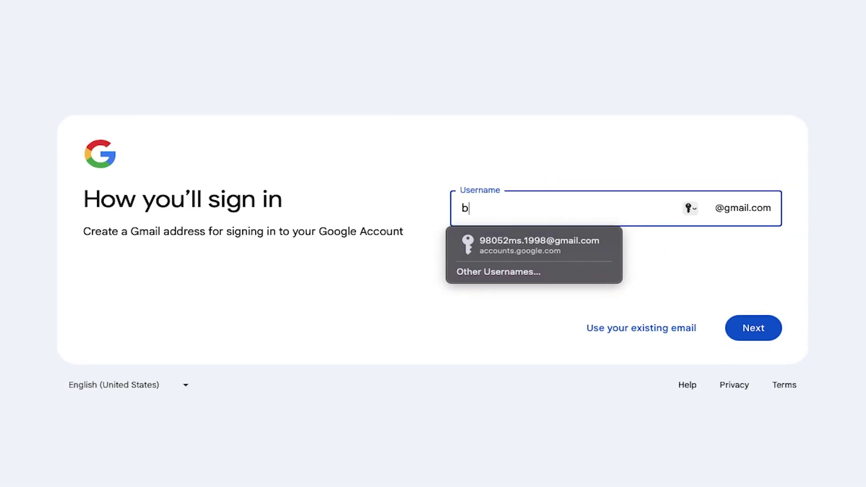
type("b")
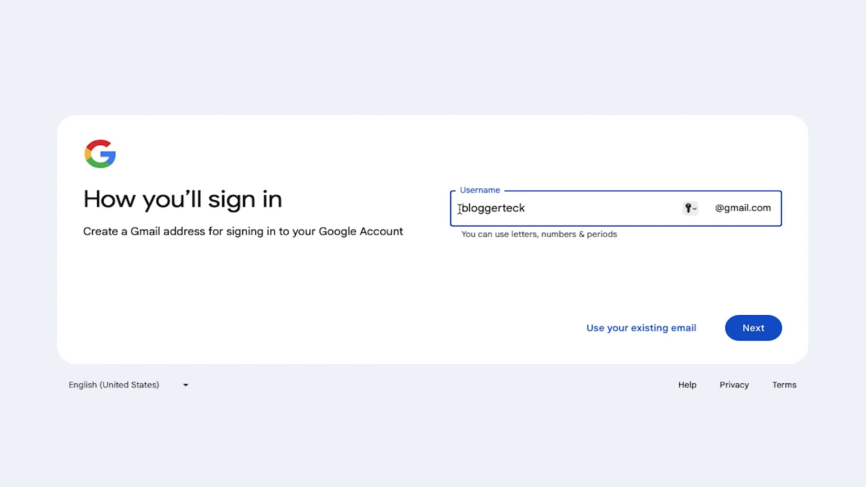
left_click_drag(459, 209, 584, 208)
left_click(640, 207)
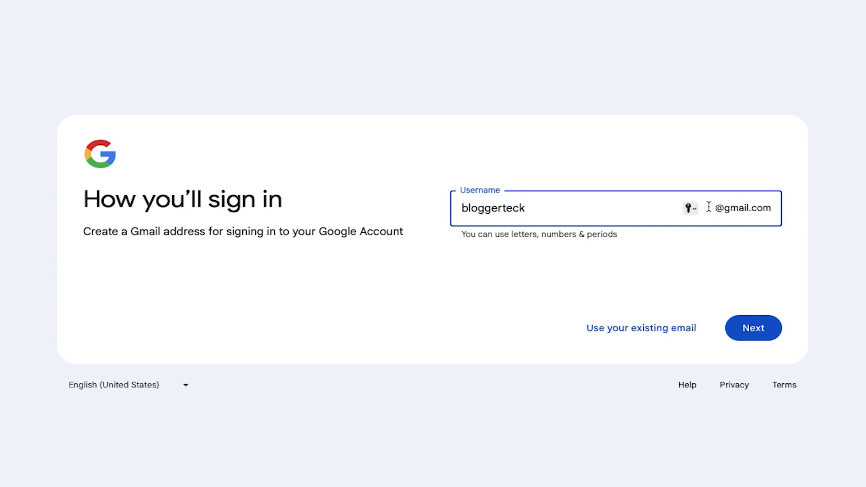
left_click(743, 335)
left_click(535, 216)
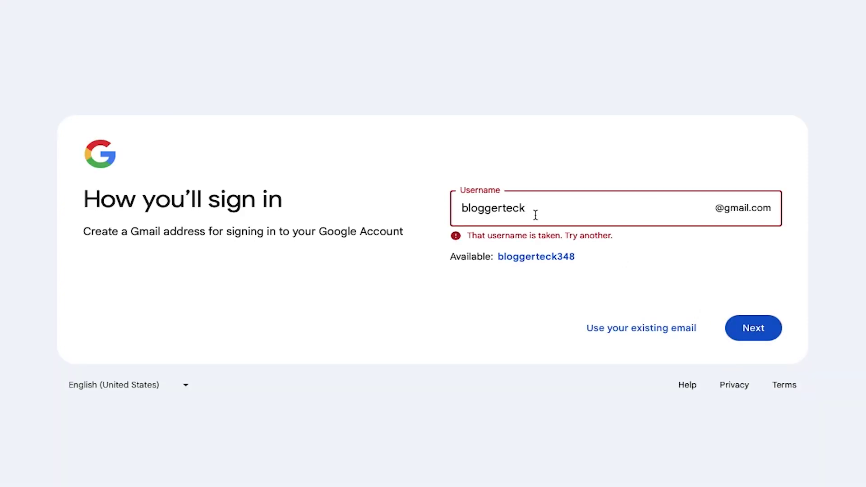
left_click(760, 327)
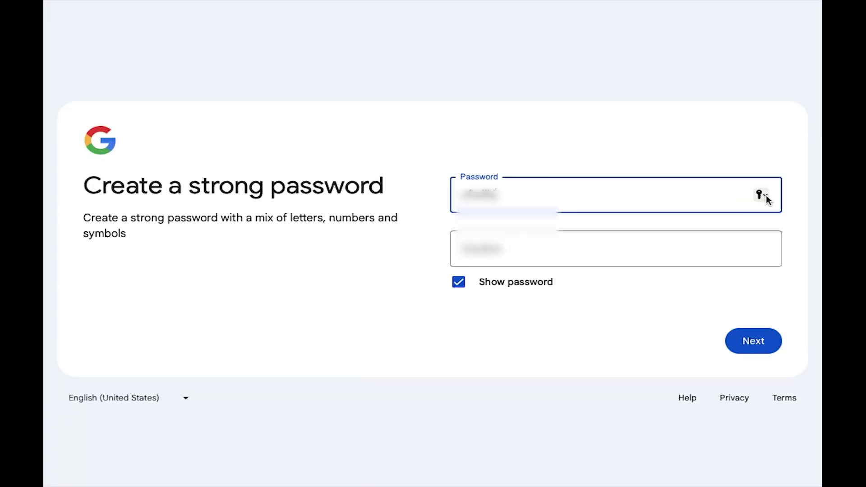
Step: Enter the account password and its confirmation, retyping the password once
left_click(767, 198)
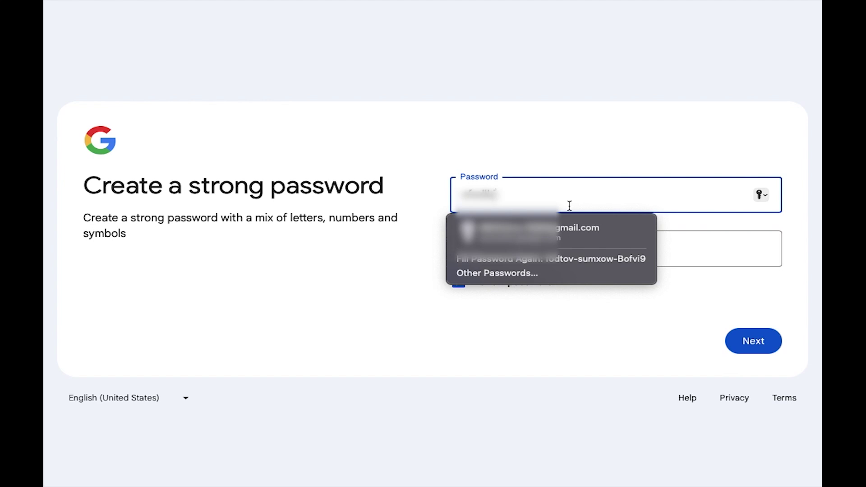
left_click(401, 265)
left_click(587, 195)
type("...")
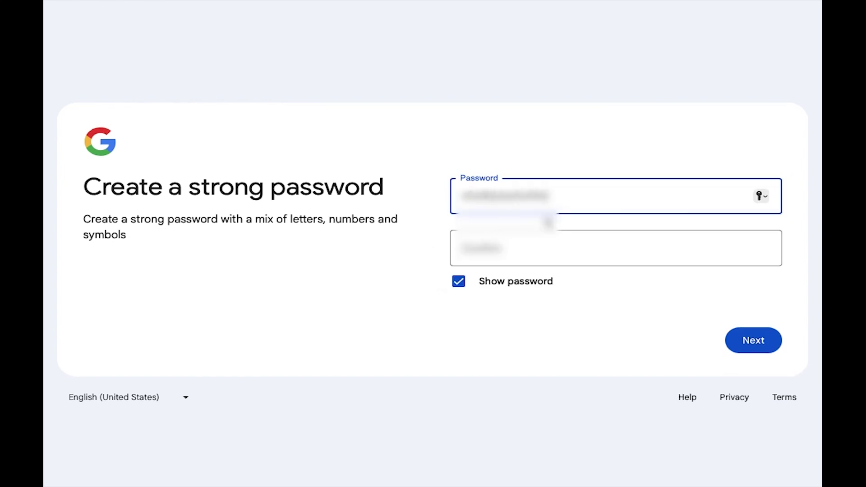
left_click(549, 237)
type("...")
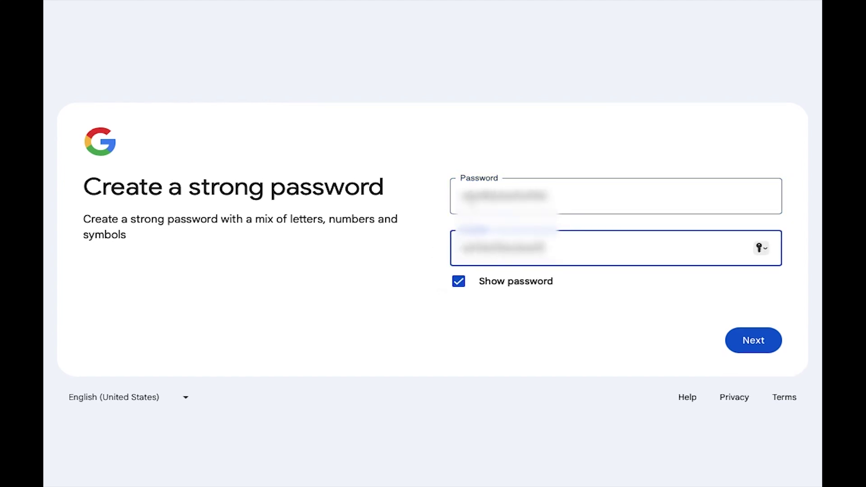
key("shift+Tab")
key("Tab")
key("ctrl+v")
left_click(401, 255)
double_click(503, 204)
type("...")
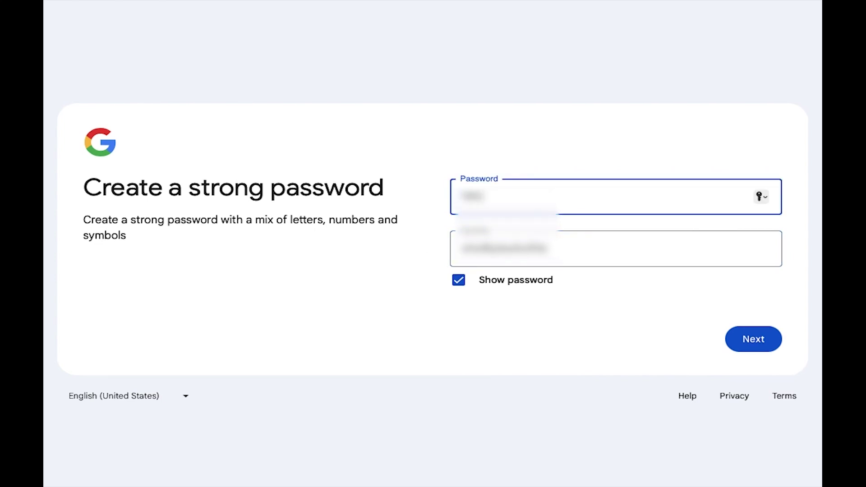
type("...")
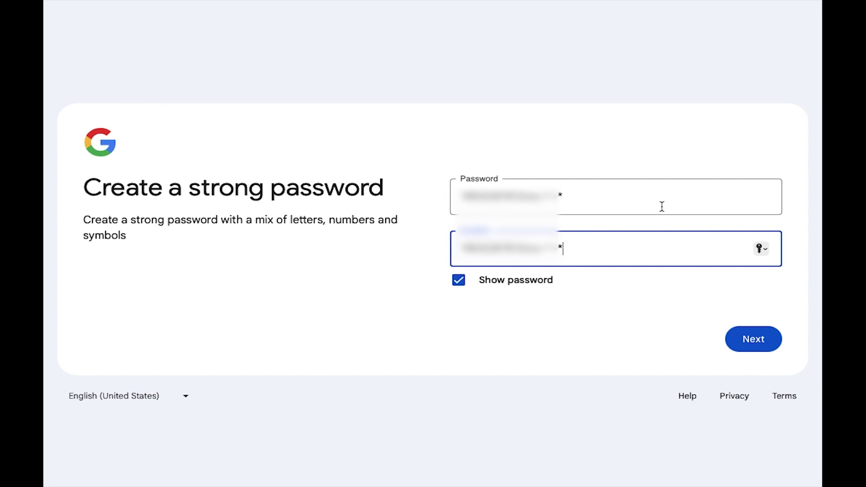
Step: Submit the password and set the phone country code to India (+91)
left_click(751, 338)
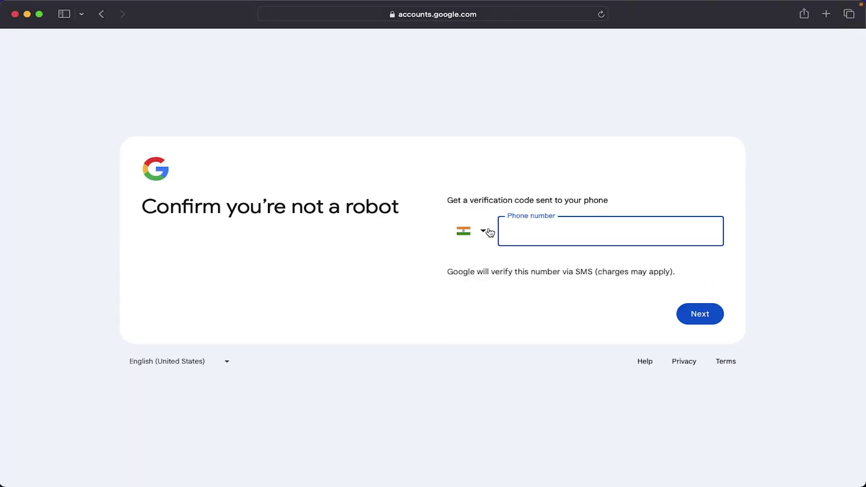
left_click(484, 232)
scroll(541, 339, "down", 20)
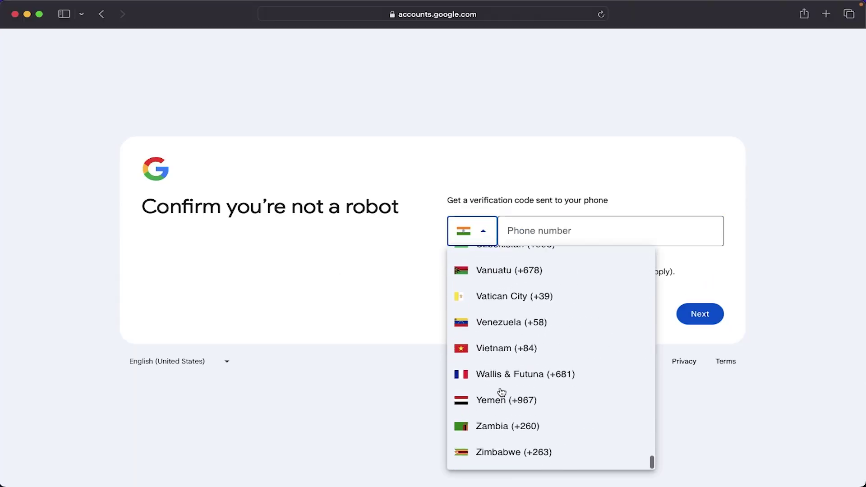
scroll(501, 391, "up", 3)
left_click(497, 391)
left_click(484, 231)
scroll(498, 379, "up", 20)
left_click(499, 264)
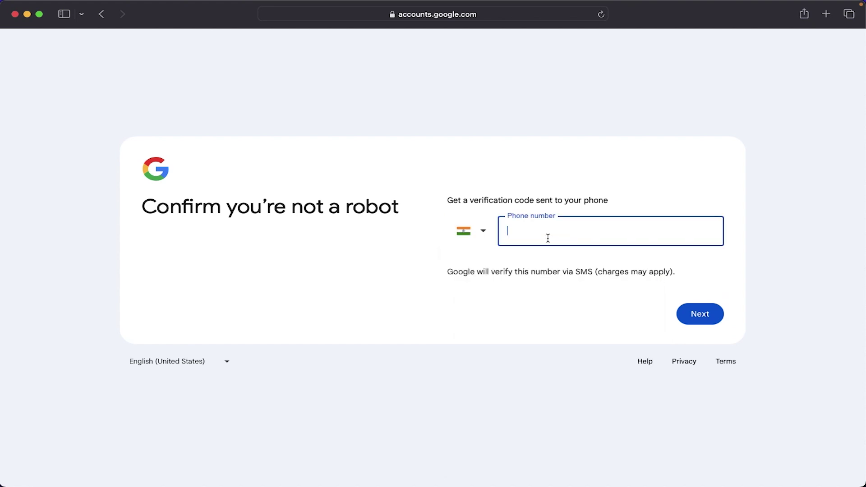
Step: Paste the phone number, then paste and submit the SMS verification code
key("super+v")
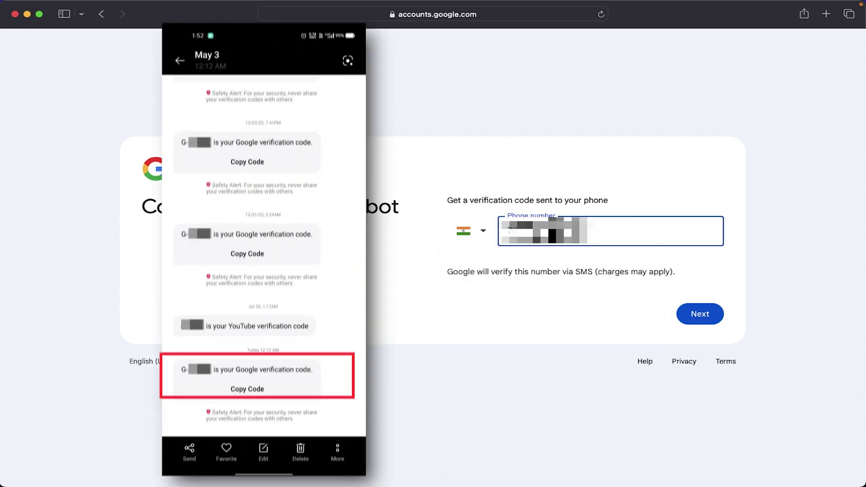
left_click(706, 313)
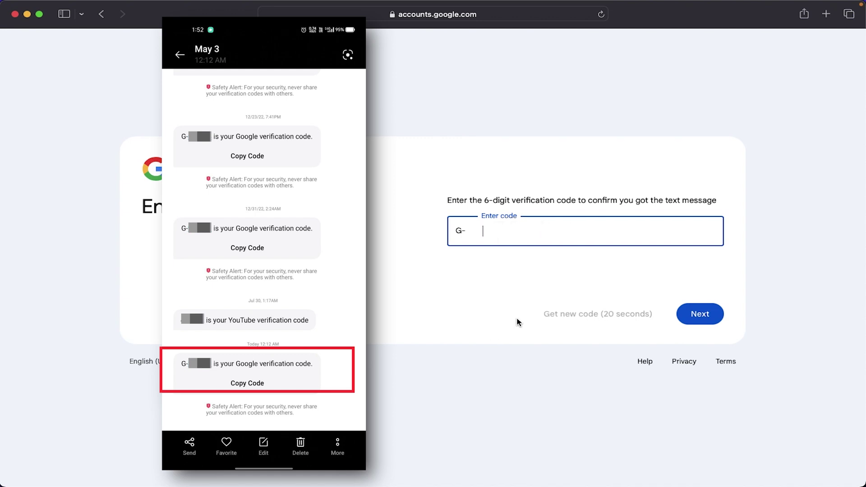
key("super+v")
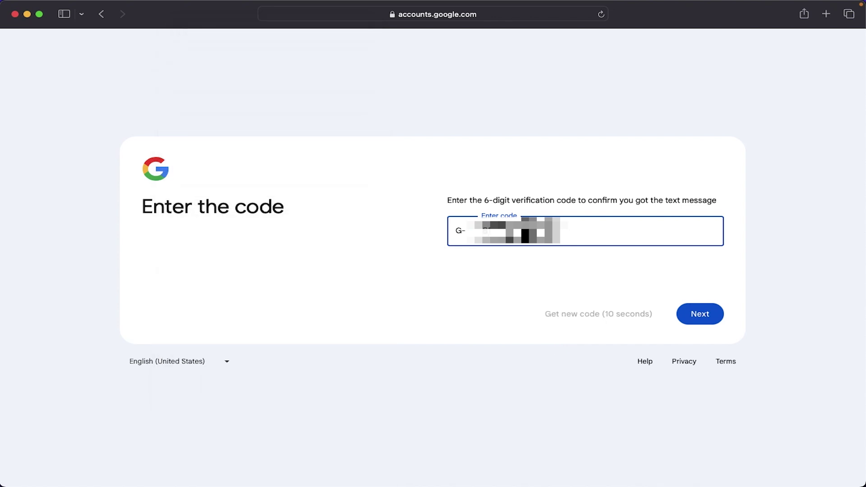
left_click(720, 320)
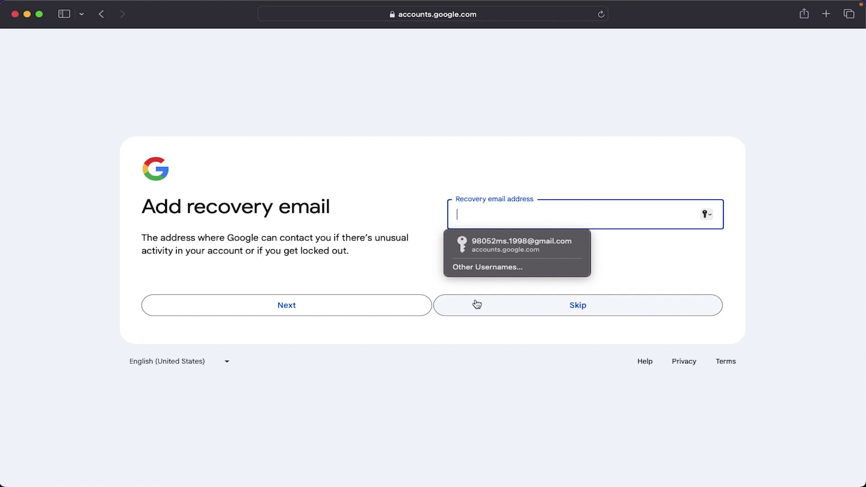
Step: Skip the recovery email, confirm the account info, and agree to the privacy terms
left_click(577, 304)
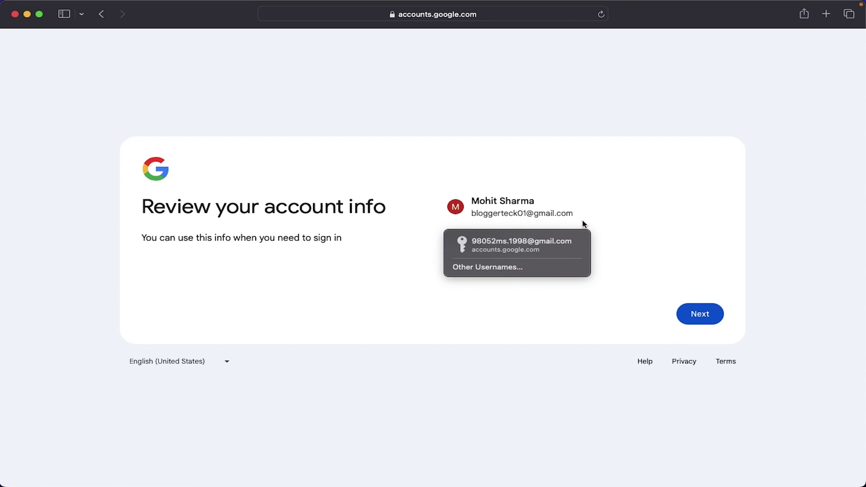
left_click(714, 321)
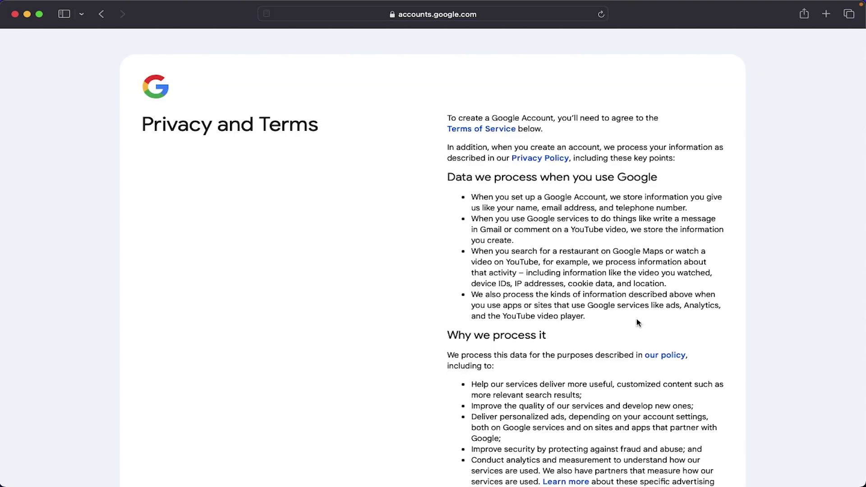
scroll(507, 313, "down", 10)
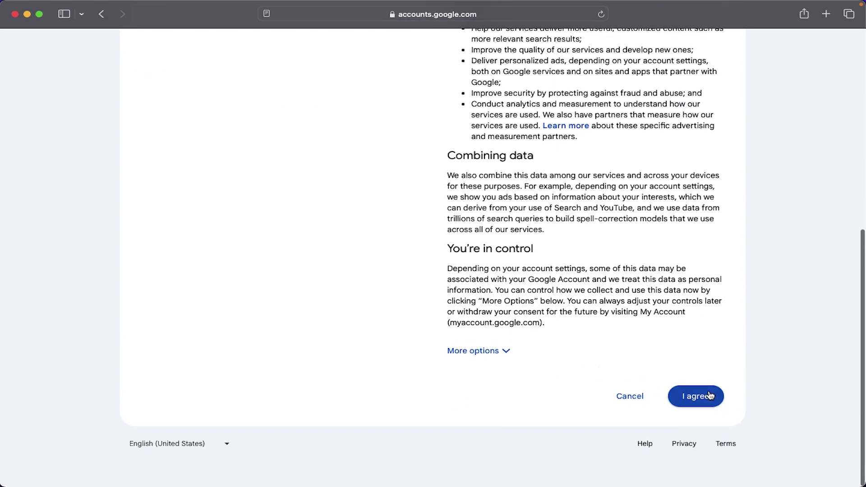
left_click(709, 395)
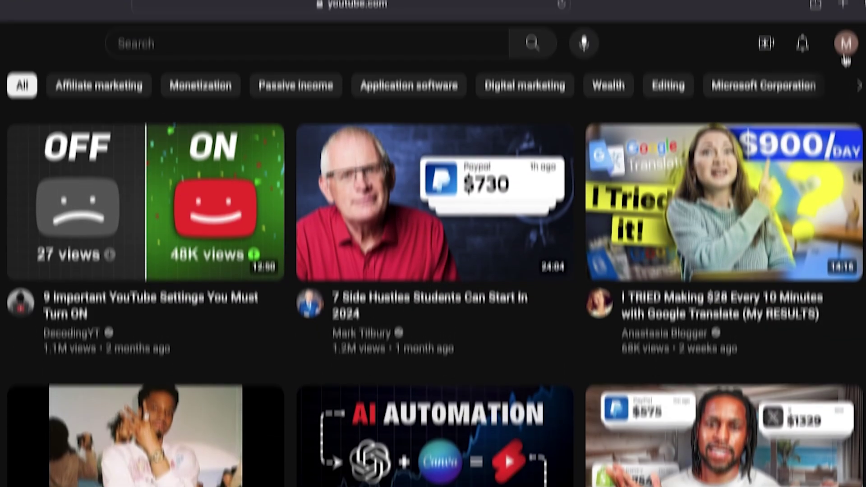
left_click(800, 43)
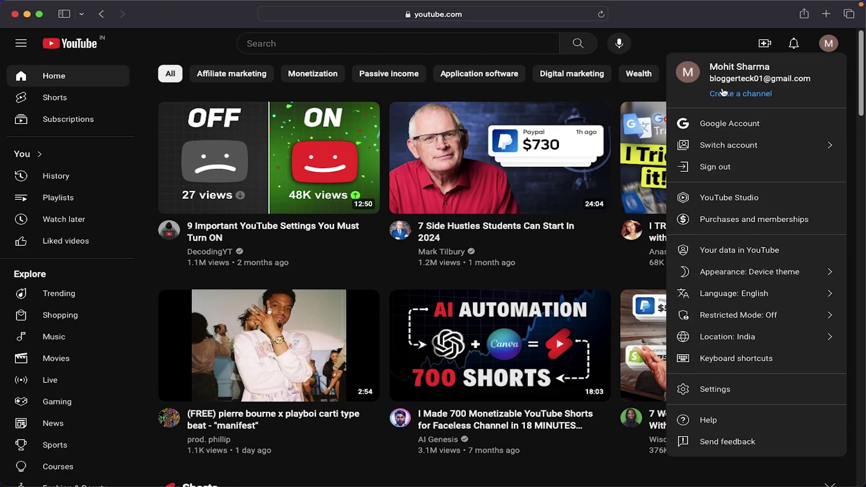
Step: Check the account's email address in the account menu, then choose Create a channel
left_click_drag(711, 80, 819, 81)
left_click(819, 82)
left_click_drag(711, 81, 797, 90)
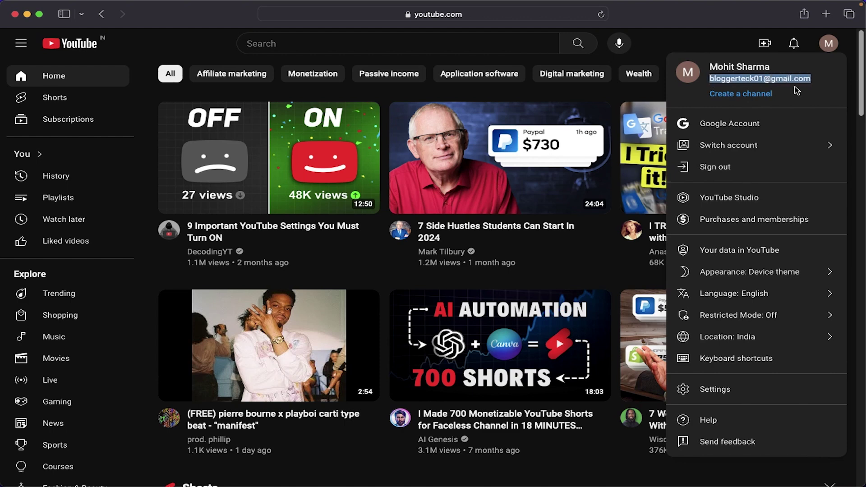
left_click(614, 280)
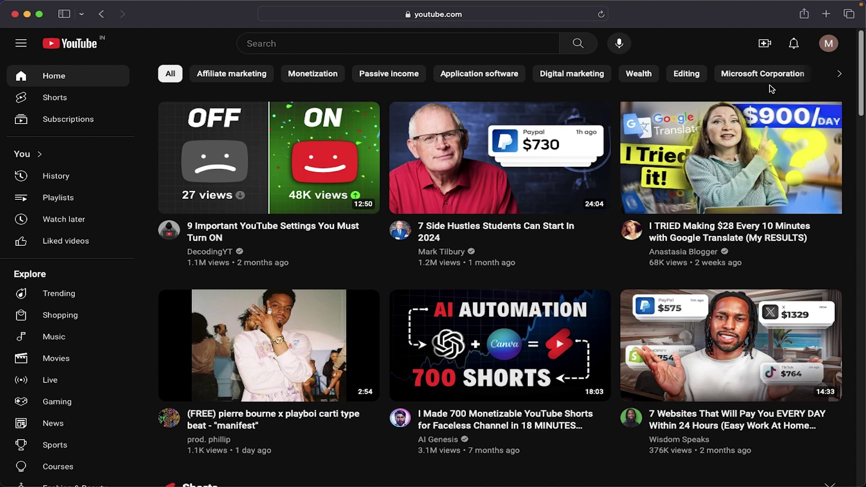
left_click(829, 44)
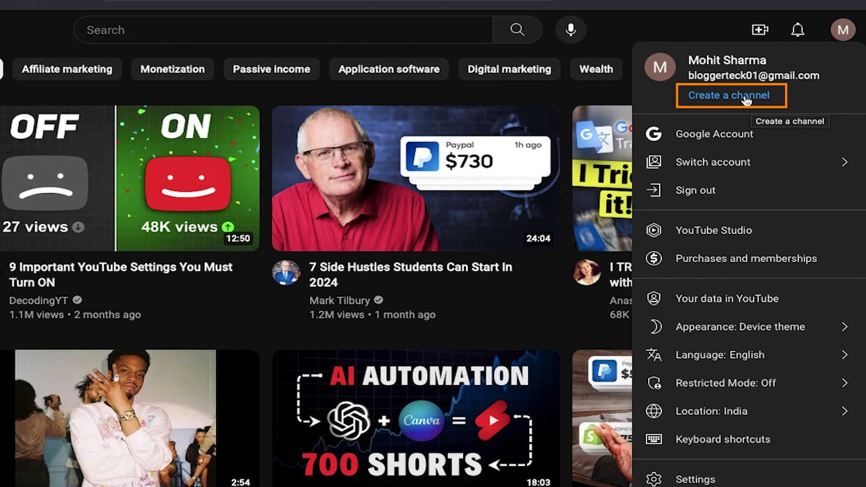
left_click(747, 100)
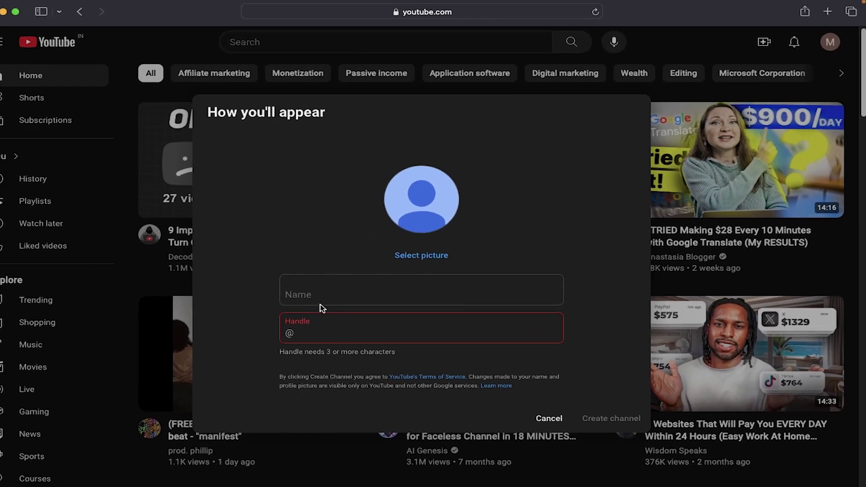
Step: Enter the channel name and a handle corrected to end in '01', then create the channel
left_click(319, 302)
type("makemoneywith mohit")
left_click(342, 319)
type("makemoneyw")
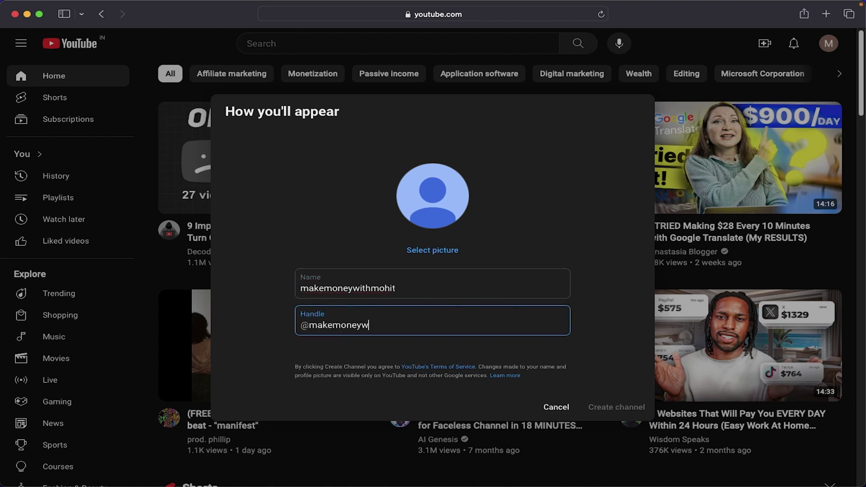
type("ithmohti")
key("BackSpace")
type("01")
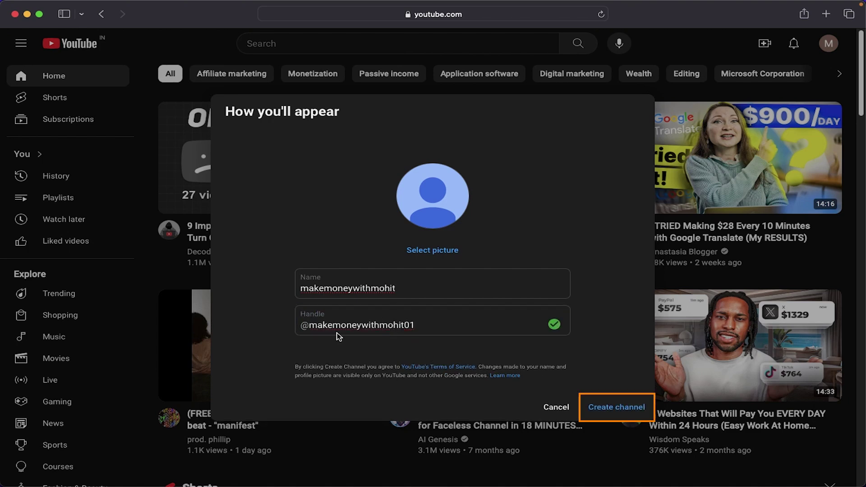
left_click(617, 407)
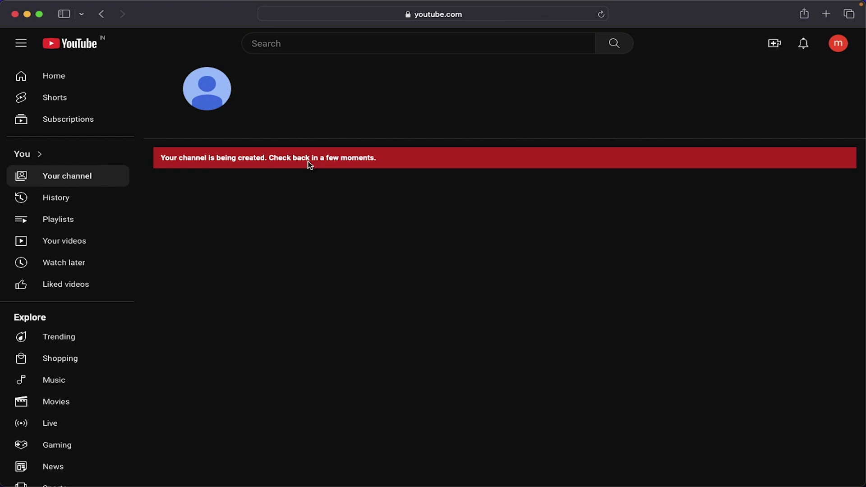
Step: Open YouTube Studio for the new channel from the account menu
left_click(843, 41)
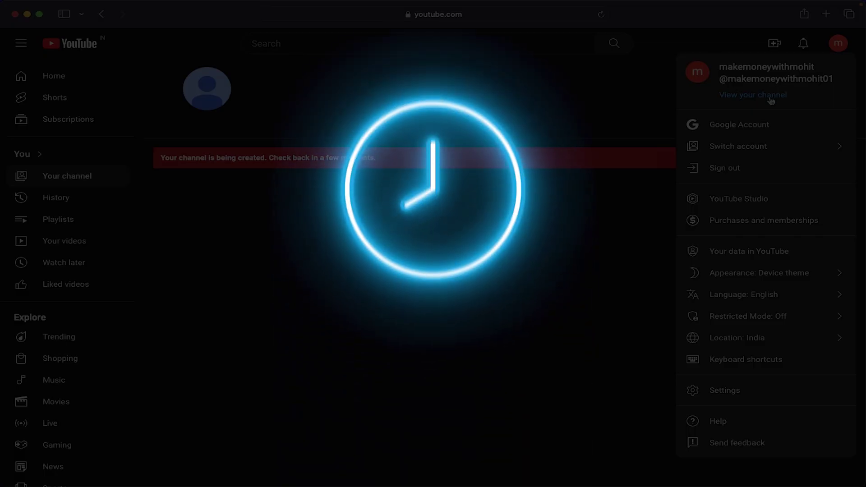
left_click(772, 100)
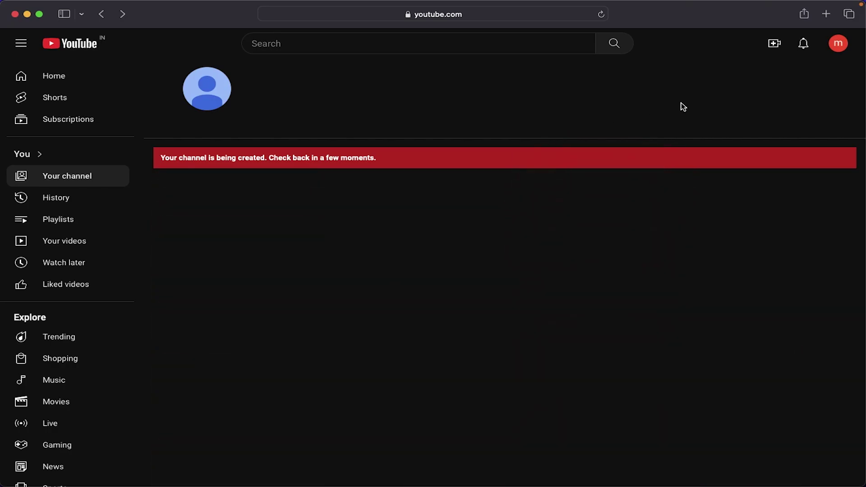
left_click(837, 47)
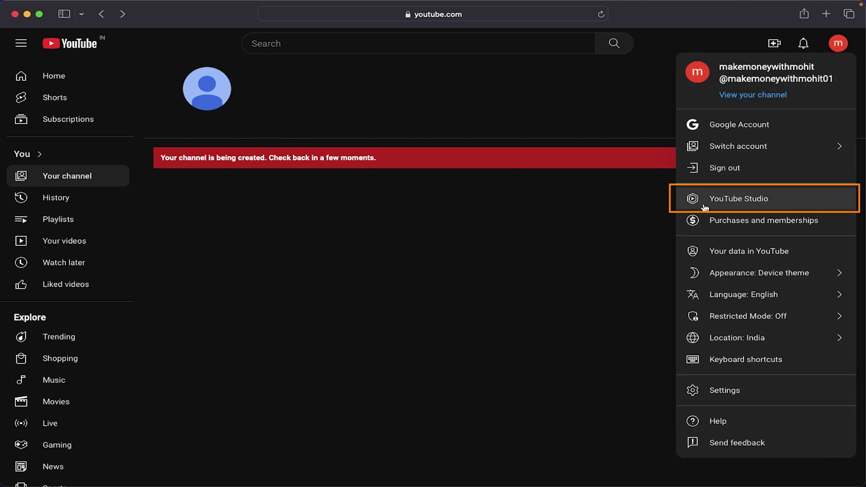
left_click(727, 197)
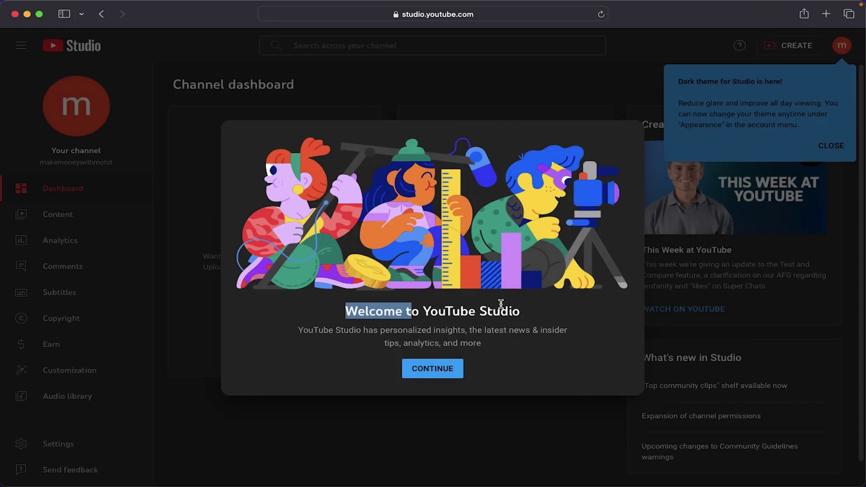
Step: Dismiss the Studio welcome dialog and the dark-theme tip, then briefly select the channel handle
left_click(433, 368)
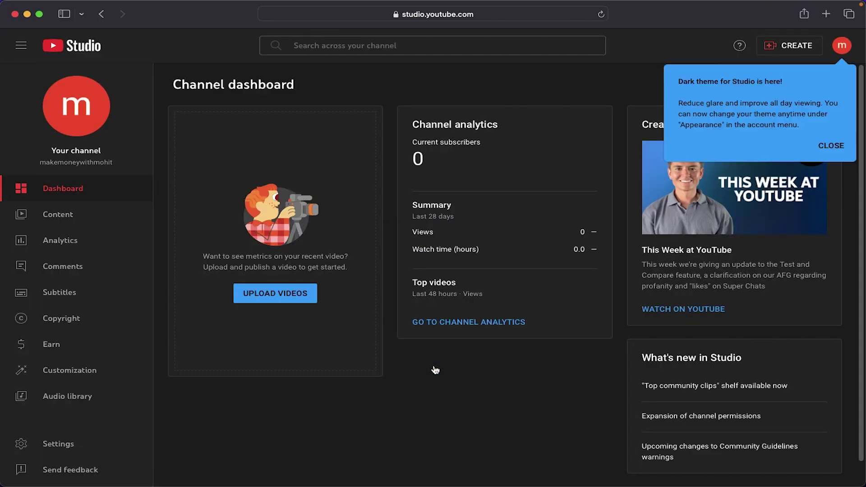
left_click(834, 146)
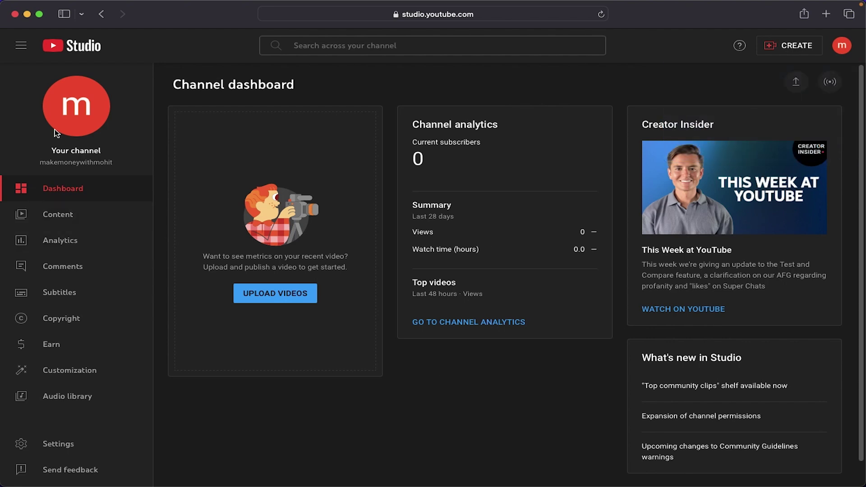
left_click_drag(40, 162, 108, 164)
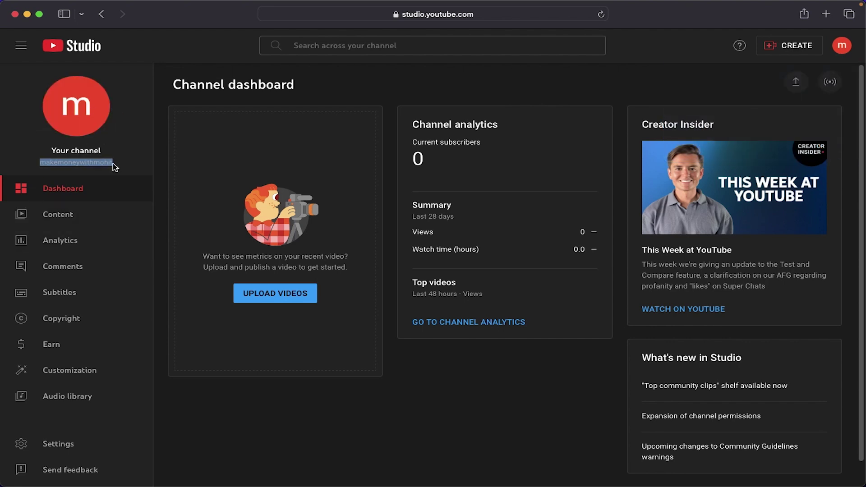
left_click(85, 226)
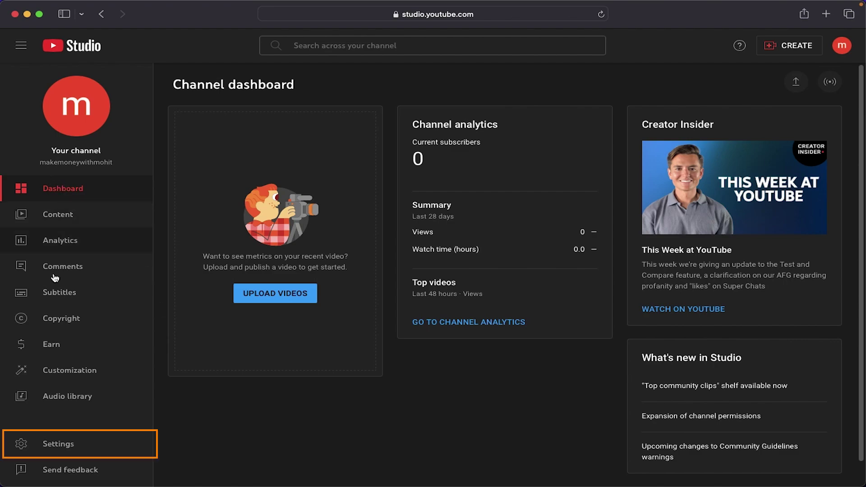
Step: Go to Settings > Channel and show the Feature eligibility section
left_click(50, 444)
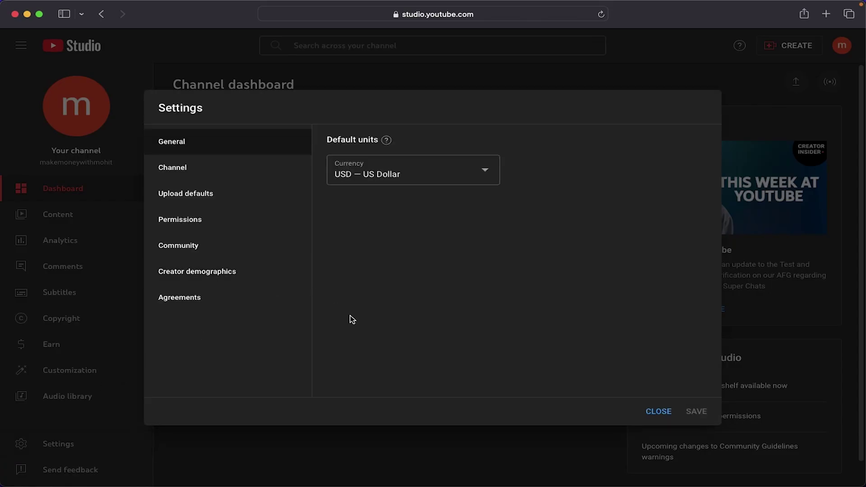
left_click(226, 272)
left_click(205, 176)
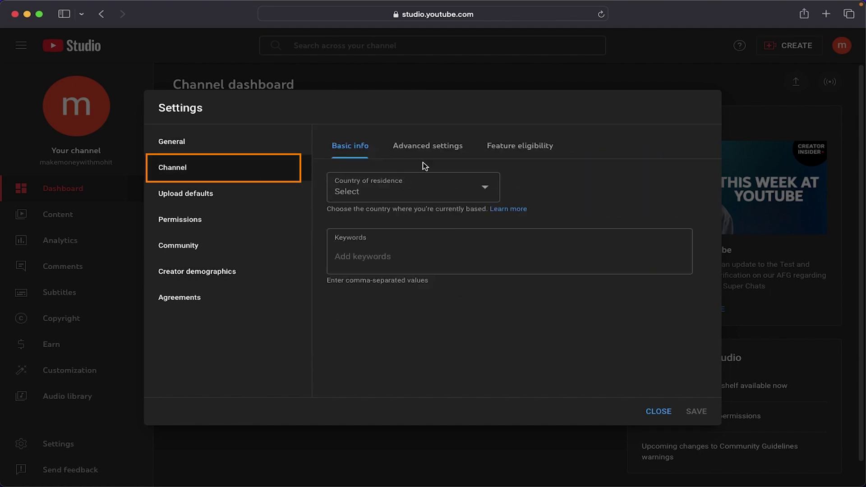
left_click(503, 147)
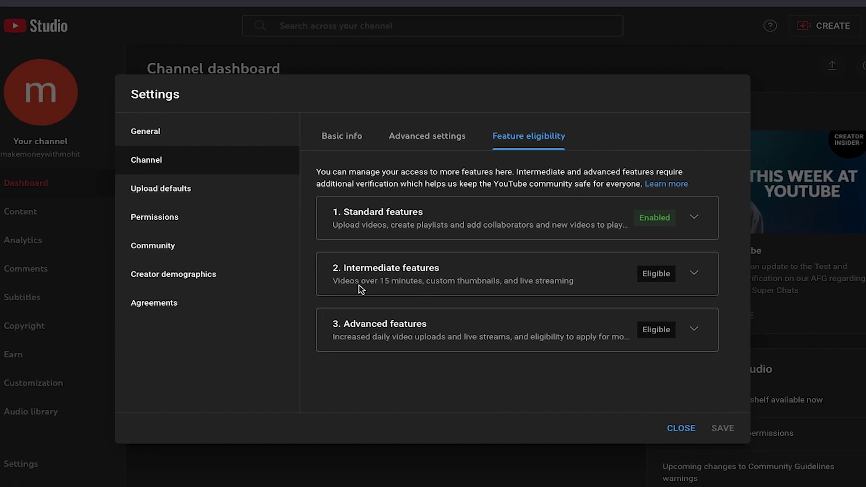
Step: Expand Intermediate features and review its requirements and perks like longer videos and custom thumbnails
left_click_drag(479, 269, 570, 287)
left_click(694, 273)
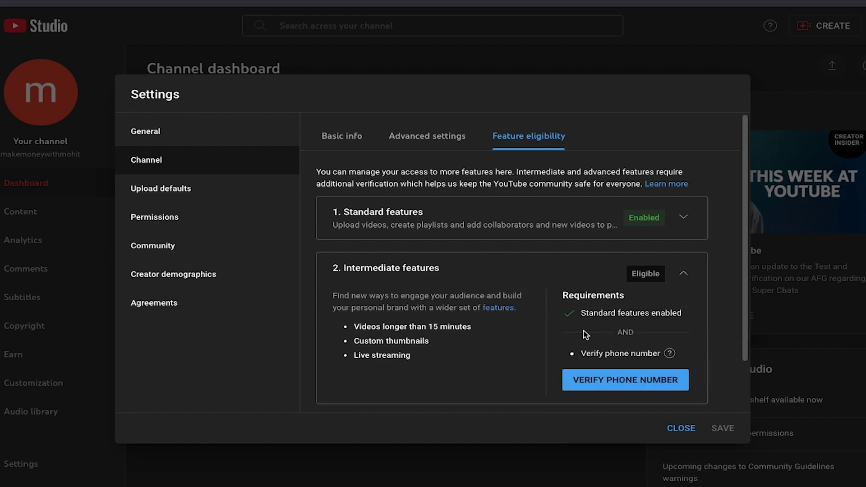
scroll(519, 370, "down", 1)
scroll(518, 376, "down", 1)
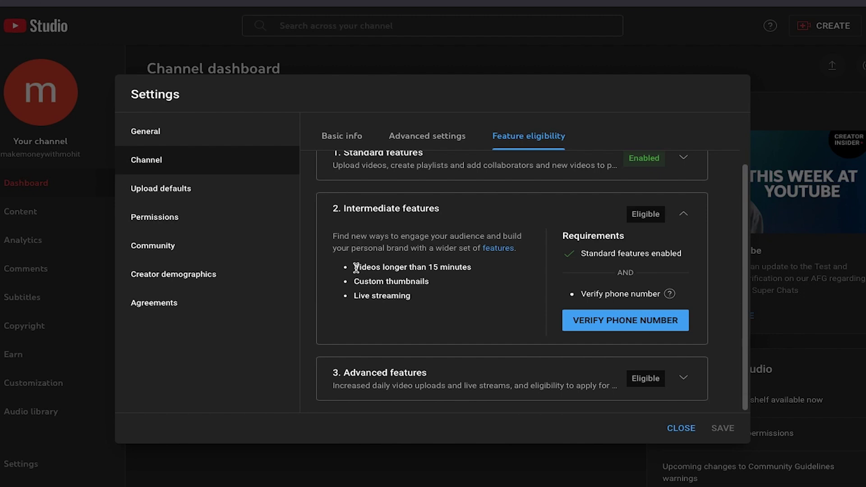
left_click_drag(356, 267, 455, 280)
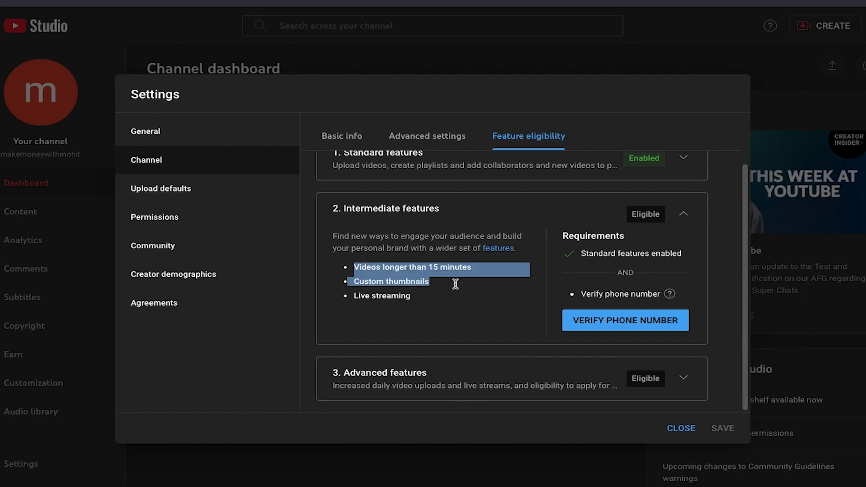
left_click(456, 289)
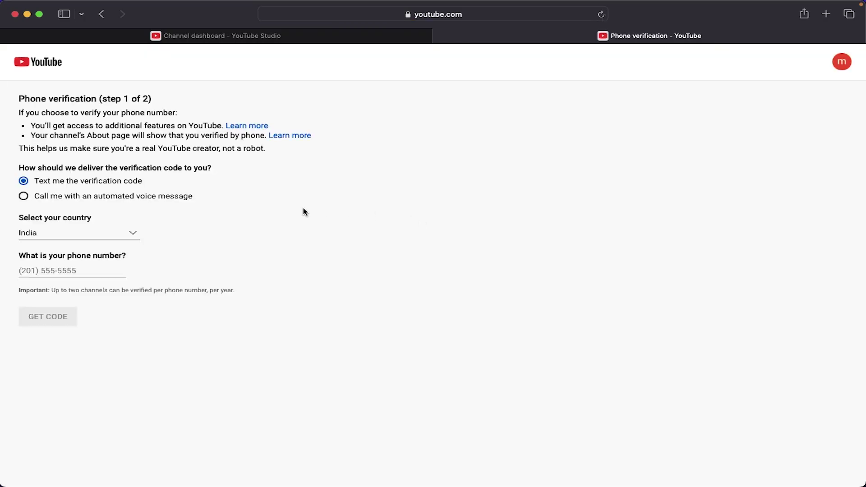
Step: Enter the phone number in the verification page's phone field
left_click(55, 272)
type("701")
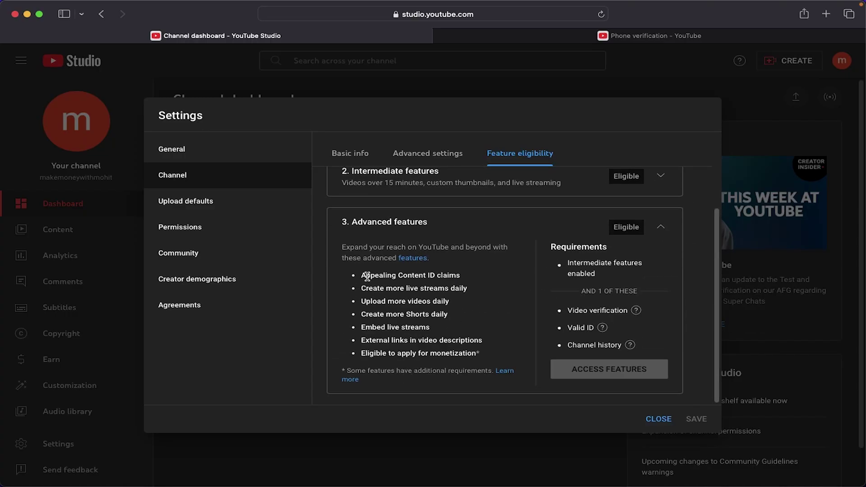
Step: Review the seven Advanced features listed in Feature eligibility
left_click_drag(363, 276, 495, 356)
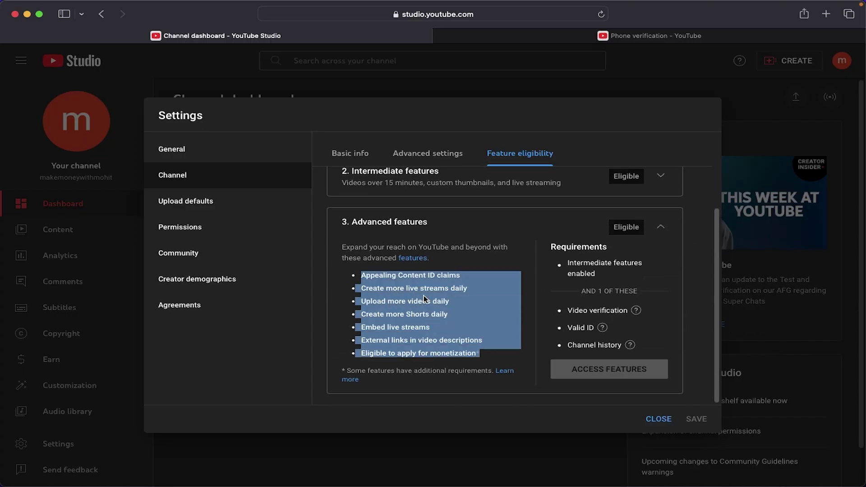
left_click(344, 246)
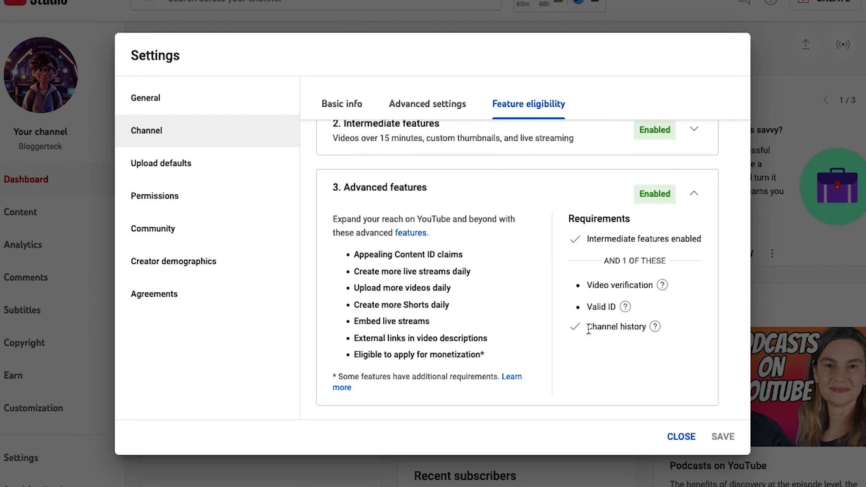
mouse_move(623, 329)
left_click_drag(345, 252, 500, 361)
left_click(500, 361)
scroll(417, 220, "up", 3)
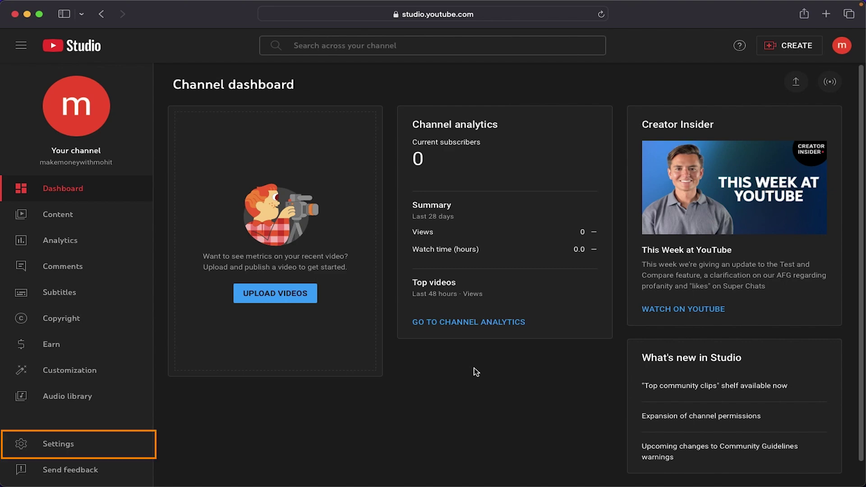
Step: Open Settings > Channel Basic info and browse the Country of residence list without choosing
left_click(76, 445)
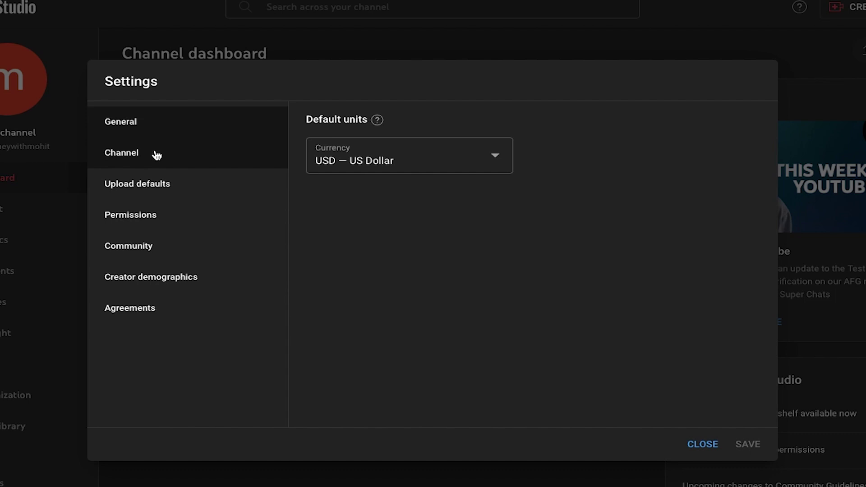
left_click(157, 156)
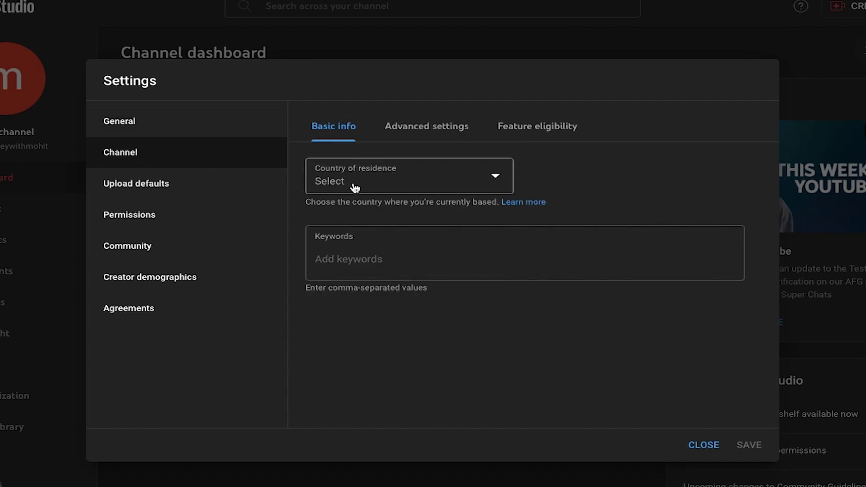
left_click(354, 185)
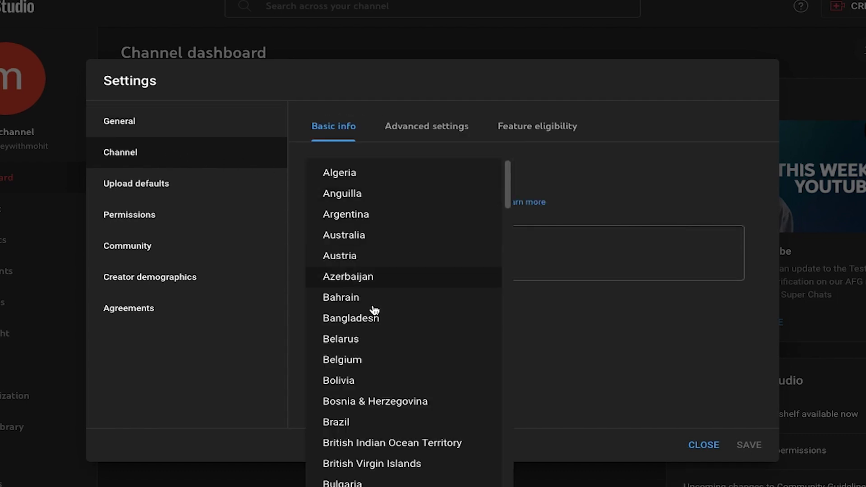
scroll(373, 313, "down", 10)
scroll(373, 313, "down", 20)
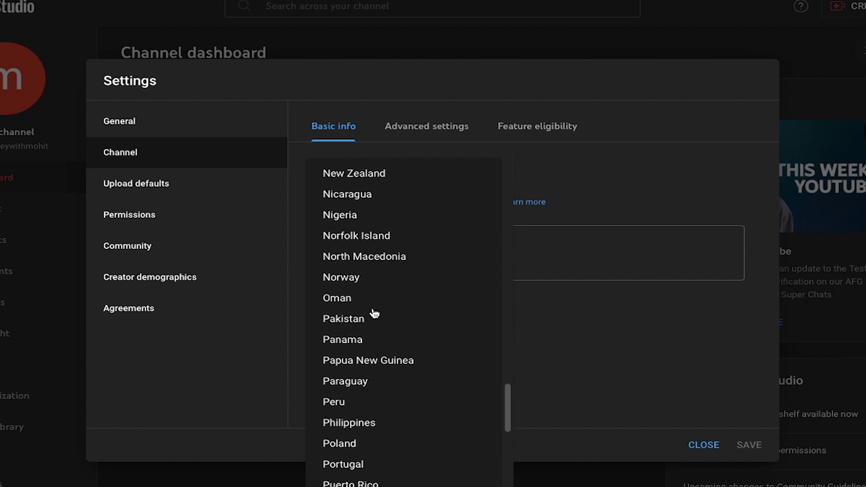
scroll(373, 313, "down", 5)
scroll(373, 312, "up", 1)
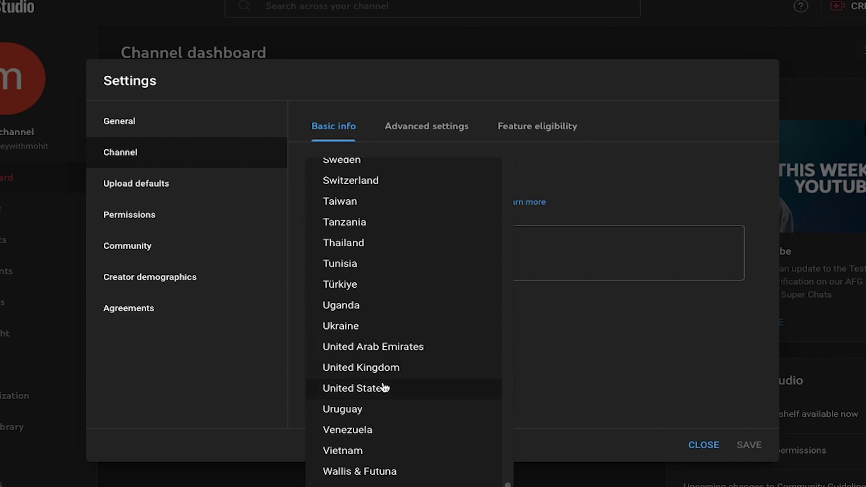
left_click(548, 332)
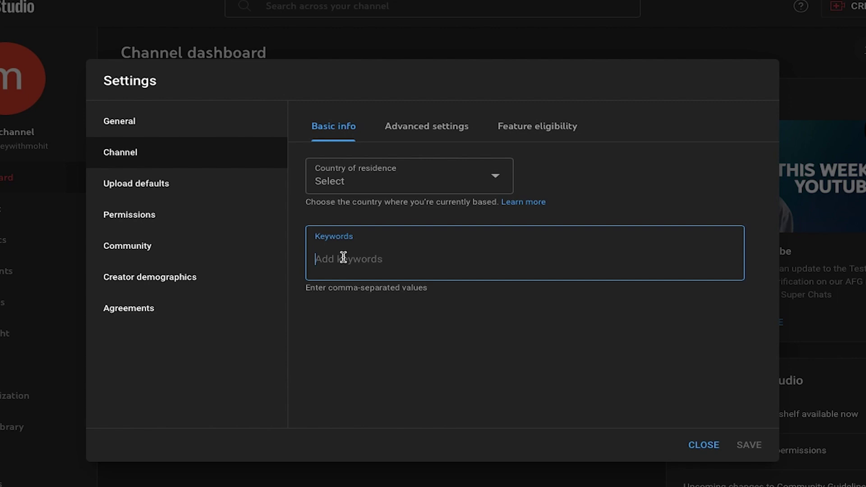
Step: Add channel keywords 'make money online', 'affiliate marketing' and 'digital marketing'
type("make omoney")
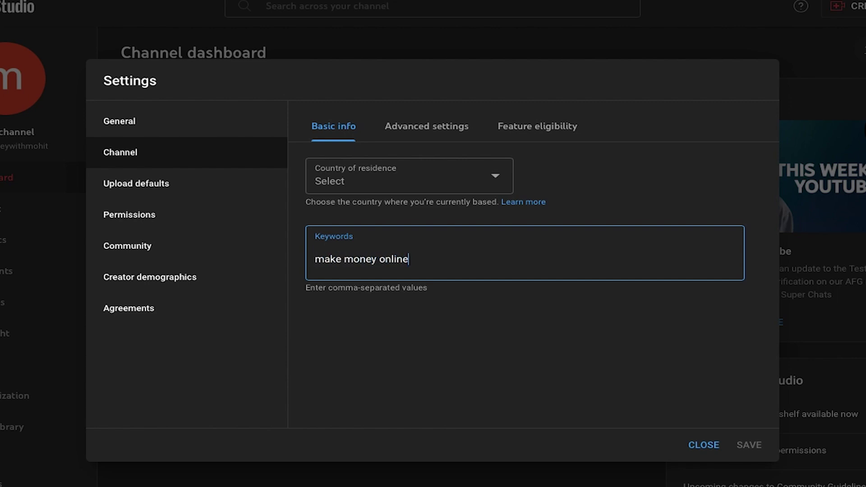
type(" online")
key("Return")
left_click_drag(718, 291, 748, 294)
left_click(601, 357)
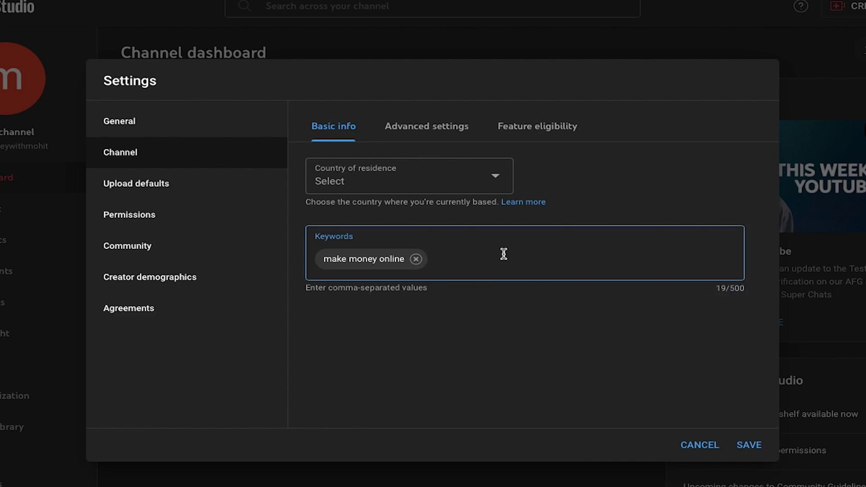
type("affiliate marketing")
key("Return")
type("digital marketing")
key("Return")
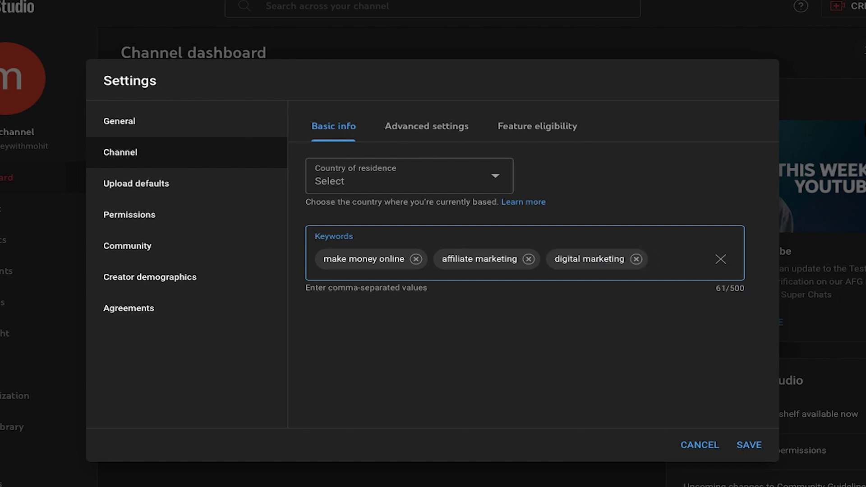
Step: Add keywords 'side hustles', 'make money', 'youtube automation', 'youtube' and 'start a channel'
type("side hustles")
key("Return")
type("make money")
key("Return")
type("youtube automation")
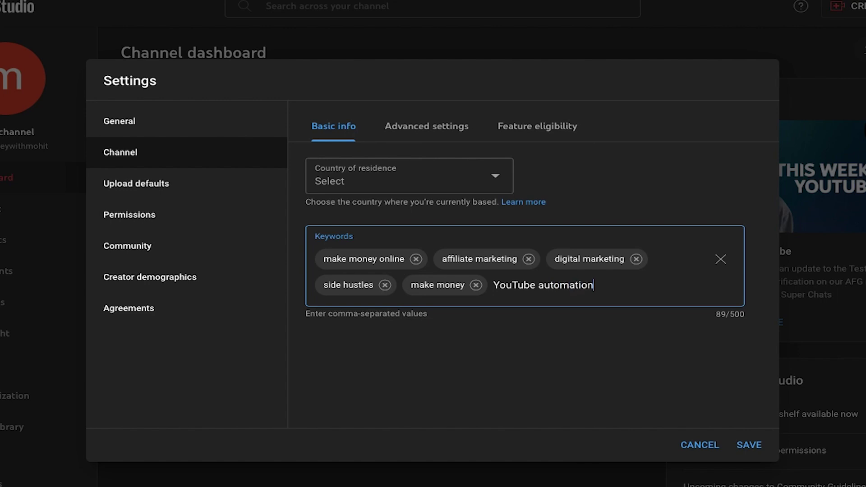
key("Return")
type("youtube")
key("Return")
type("start a channel")
key("Return")
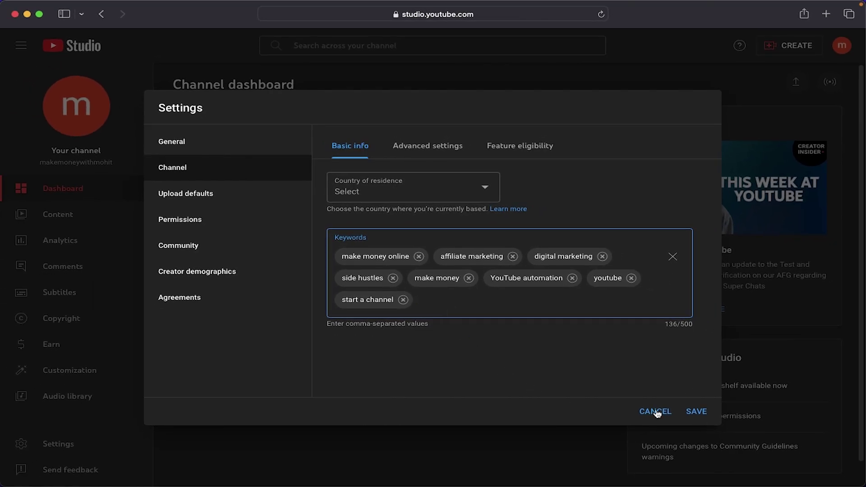
Step: Switch to the channel's Advanced settings and read the made-for-kids question
left_click(419, 151)
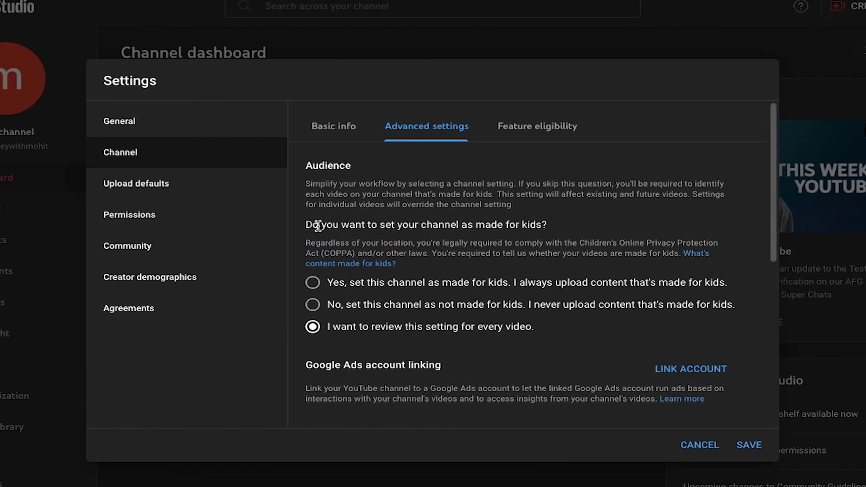
left_click_drag(310, 224, 582, 226)
left_click(538, 228)
left_click_drag(304, 225, 553, 227)
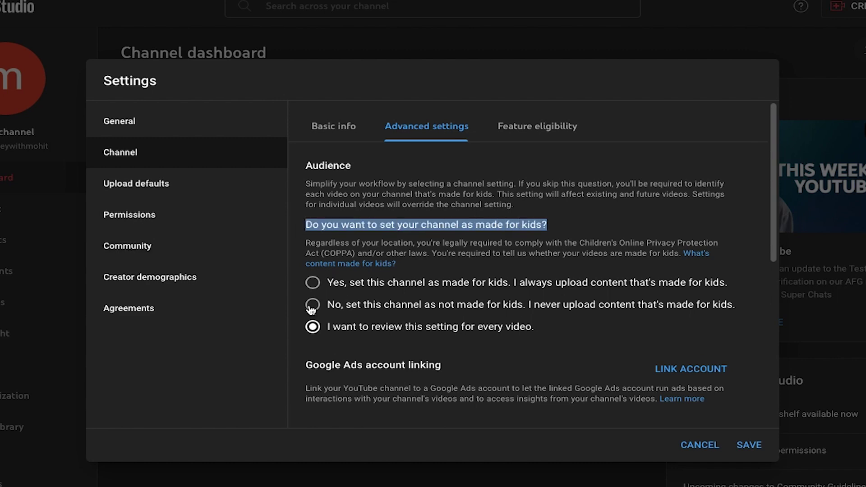
Step: Try the made-for-kids options, leaving 'I want to review this setting for every video' selected
left_click(313, 282)
scroll(343, 293, "down", 2)
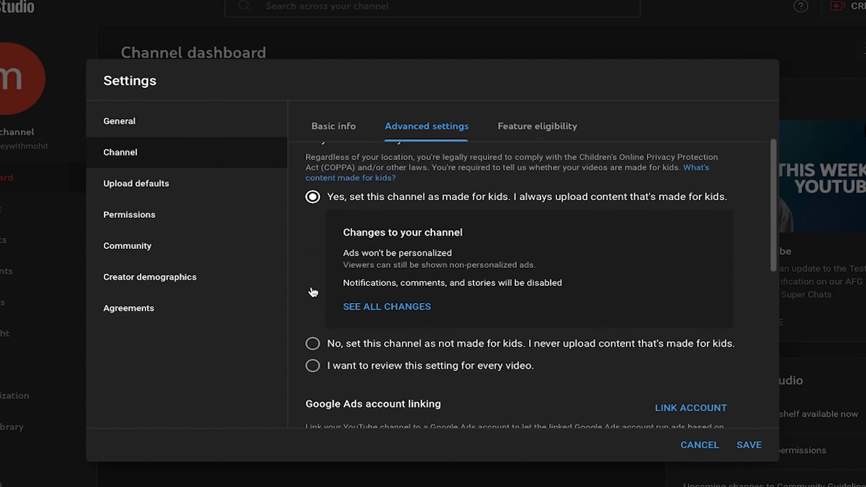
left_click(313, 342)
left_click(315, 243)
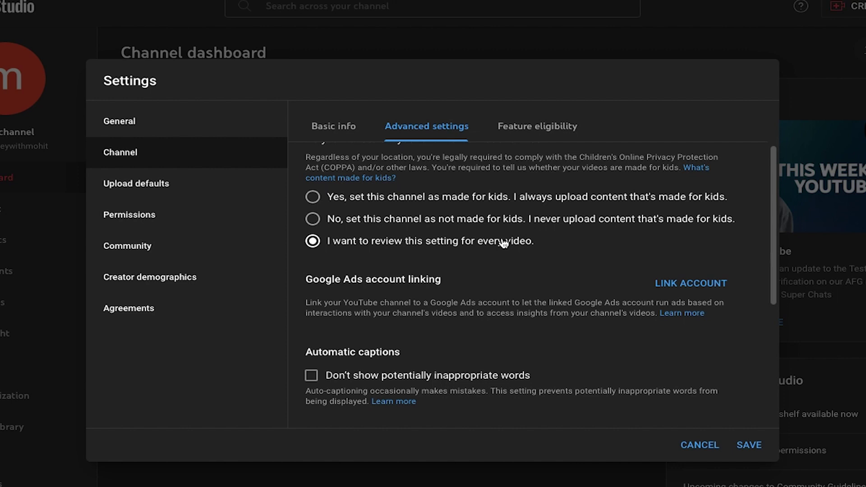
left_click_drag(325, 247, 525, 247)
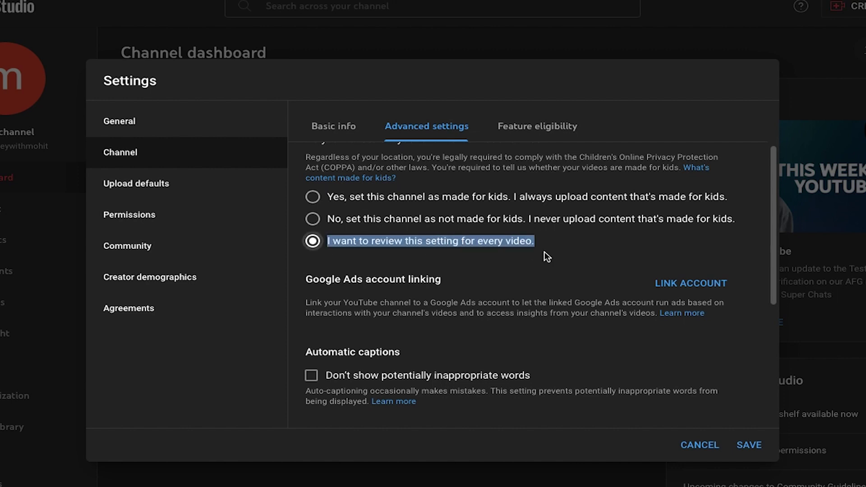
left_click(451, 266)
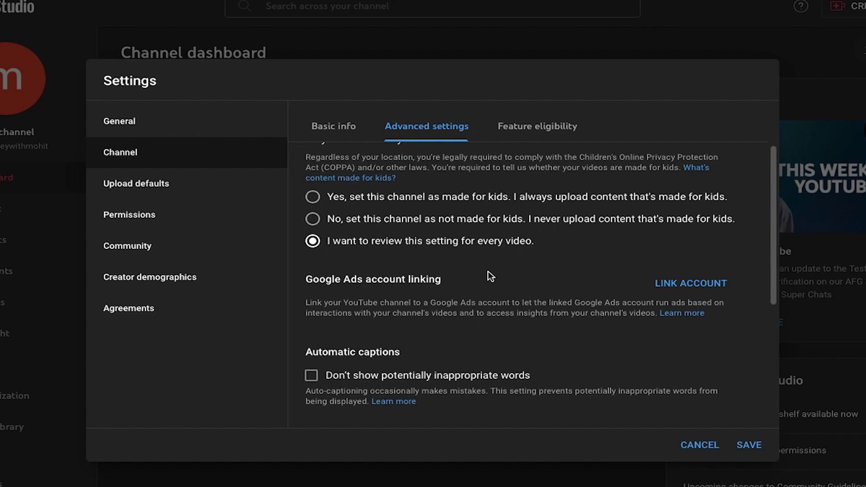
scroll(467, 233, "up", 1)
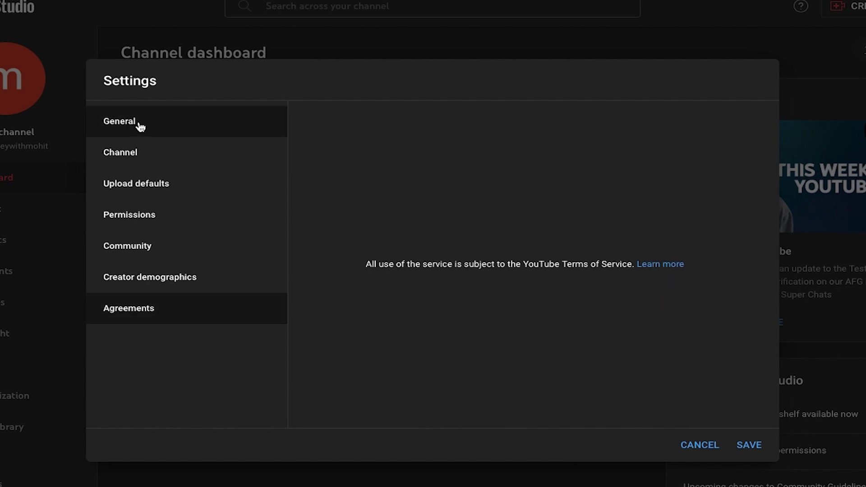
Step: Set the General default currency to USD — US Dollar and save the settings
left_click(138, 124)
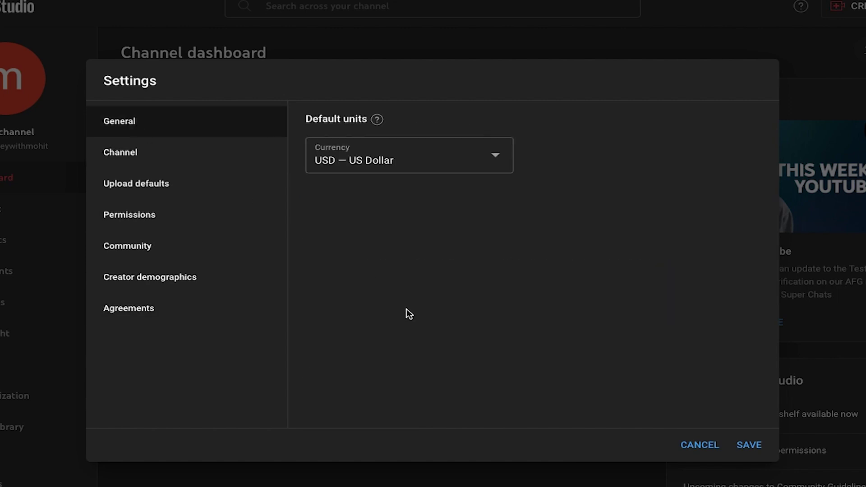
left_click(375, 174)
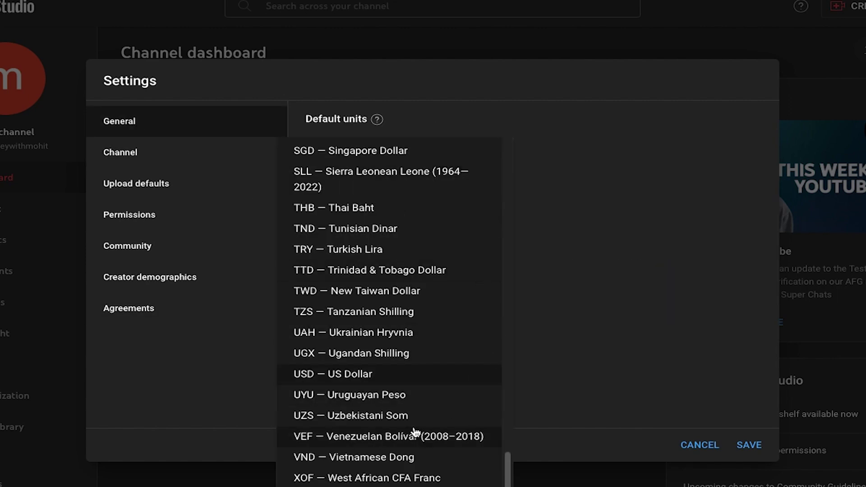
left_click(336, 374)
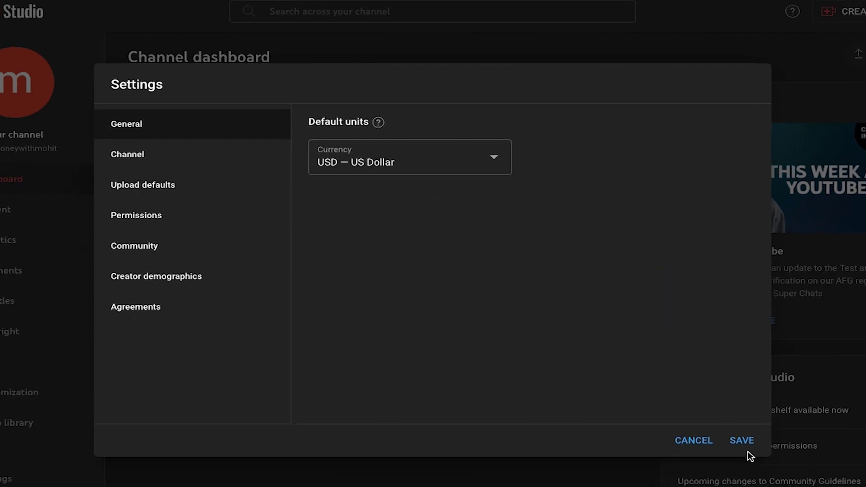
left_click(750, 445)
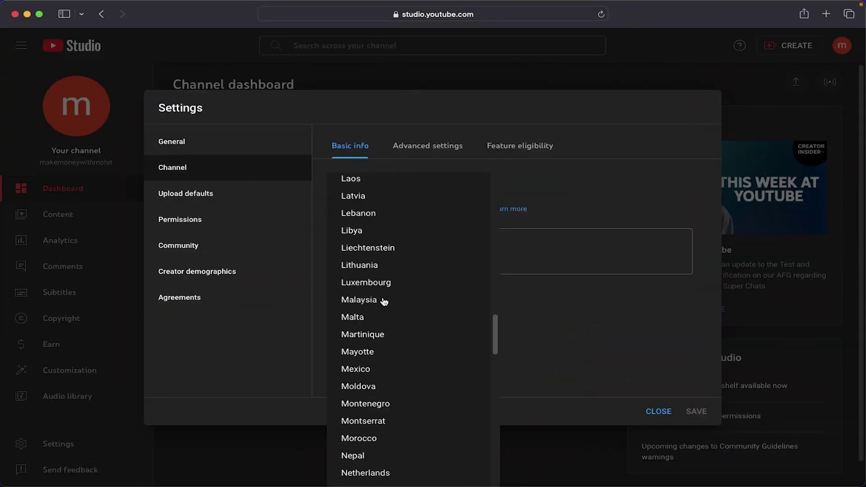
Step: Close the country list and add keywords 'make money online' and 'affiliate marketing'
key("Escape")
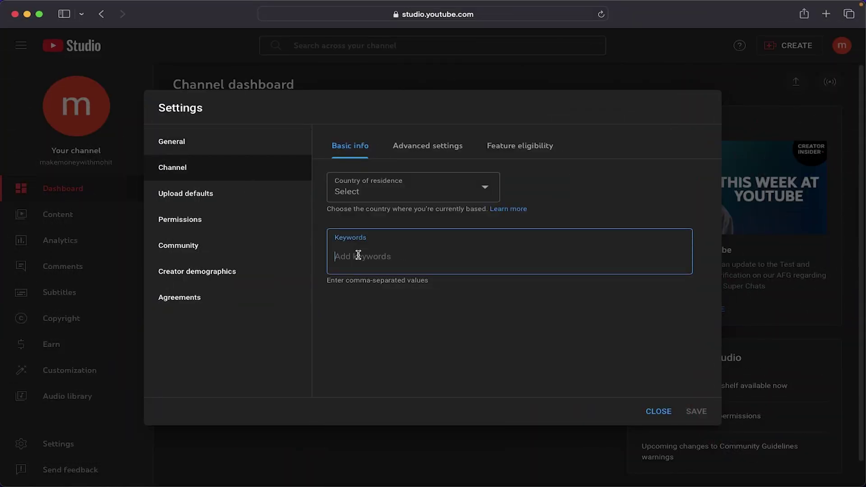
type("make money online")
key("Return")
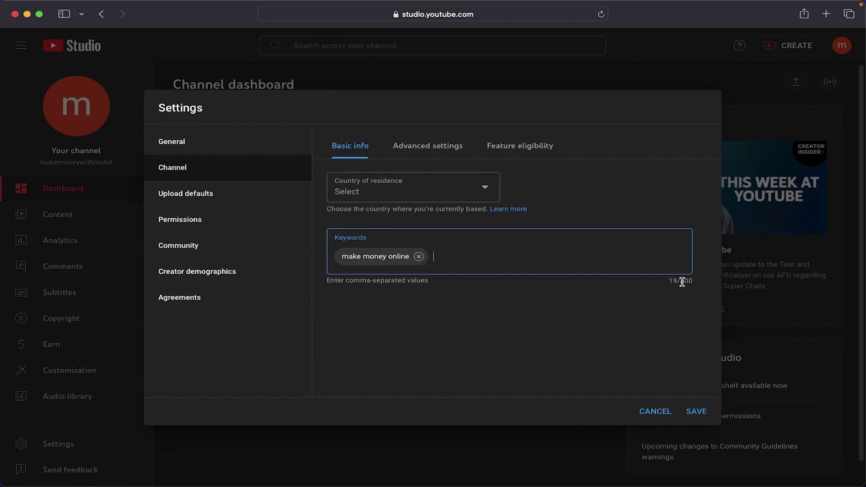
type("affiliate marketing")
key("Return")
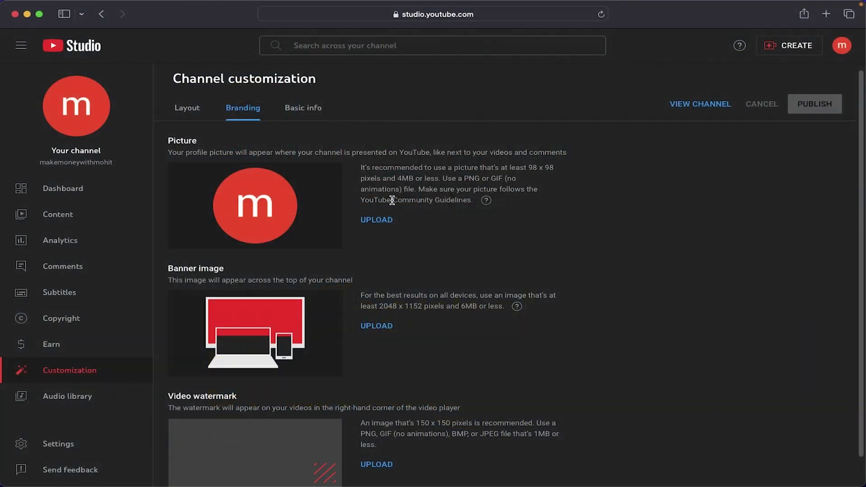
Step: Fill the blank Canva design page's background with orange
scroll(289, 315, "down", 1)
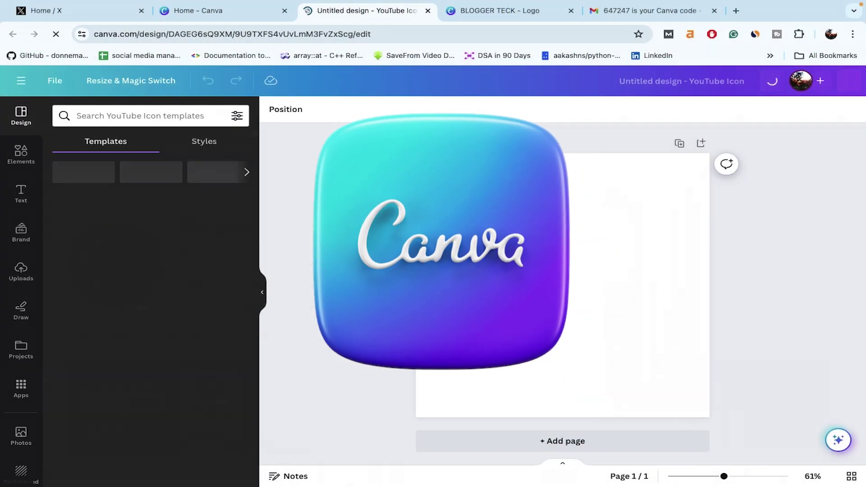
scroll(132, 233, "down", 3)
scroll(133, 232, "down", 6)
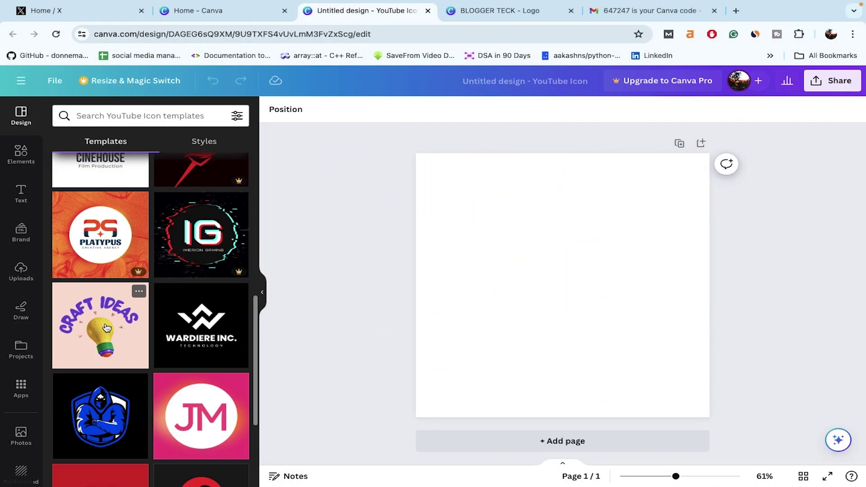
scroll(133, 232, "up", 10)
left_click(451, 281)
left_click(274, 109)
left_click(235, 418)
Step: Search Elements for 'circle', add and enlarge the rough black circle, then highlight the About text
left_click(21, 153)
left_click(116, 116)
type("circle")
key("Return")
left_click(96, 142)
left_click(216, 348)
left_click_drag(507, 234, 449, 180)
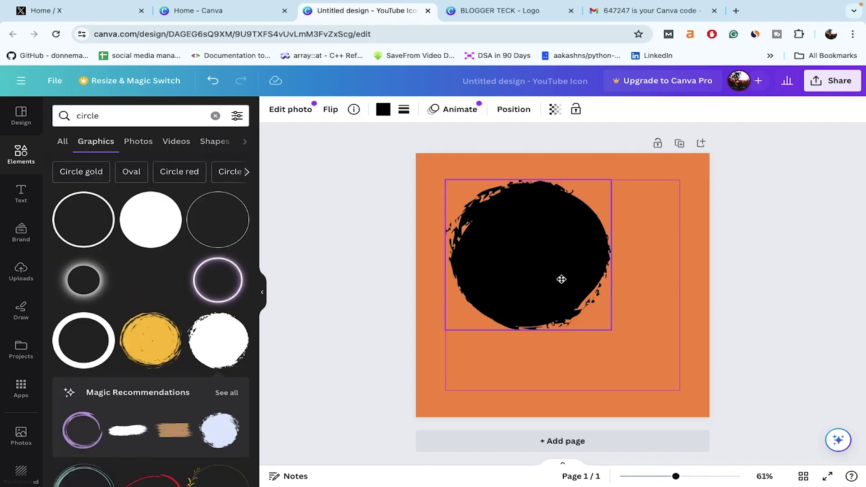
left_click_drag(615, 329, 671, 375)
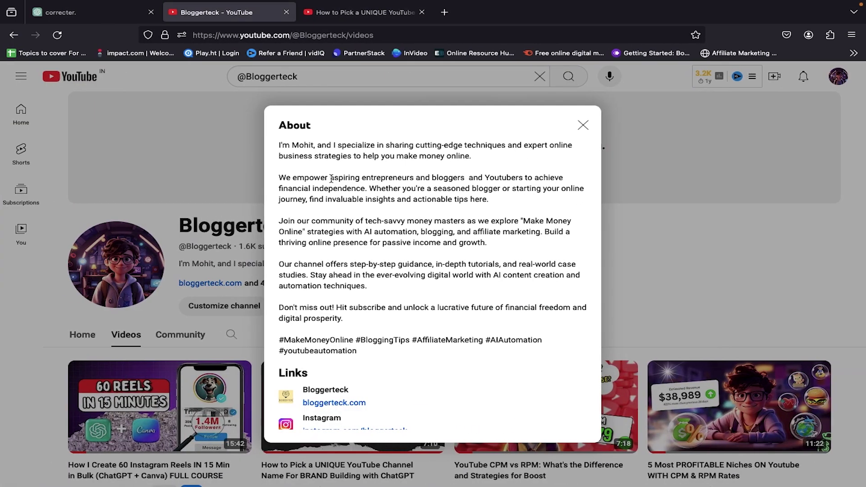
left_click_drag(278, 145, 532, 195)
key("super+c")
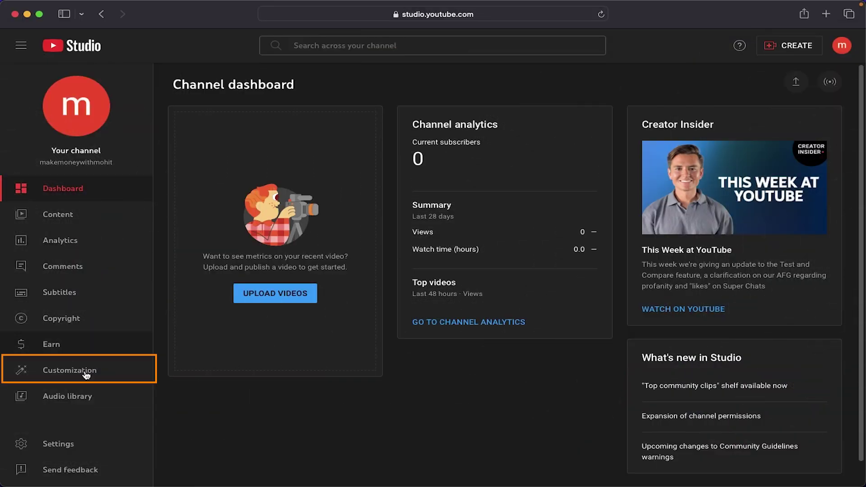
Step: Go to Customization > Basic info and place the cursor in the empty channel Description box
left_click(85, 373)
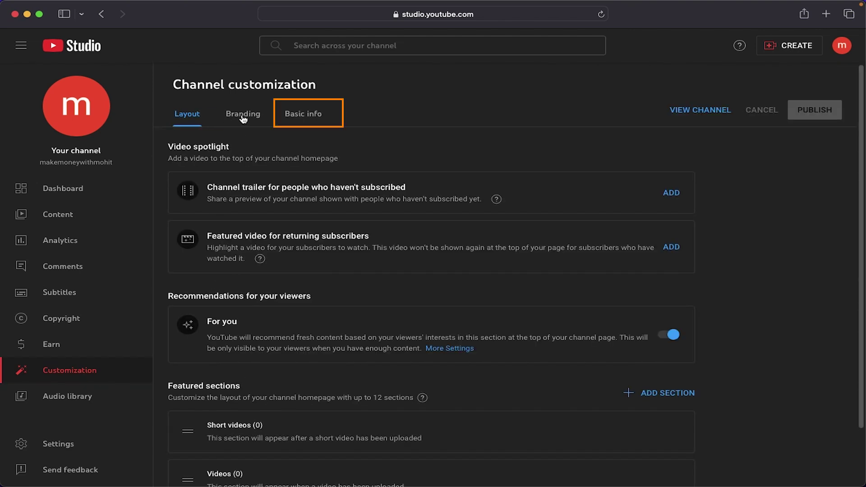
left_click(304, 114)
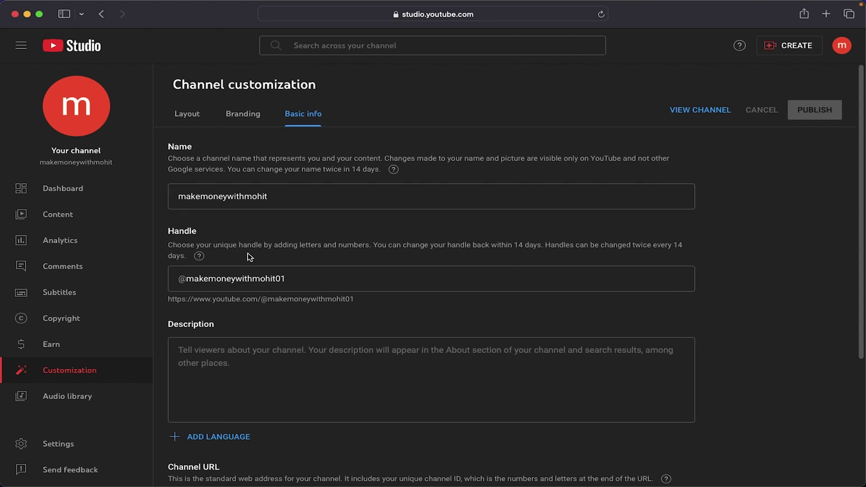
left_click(221, 353)
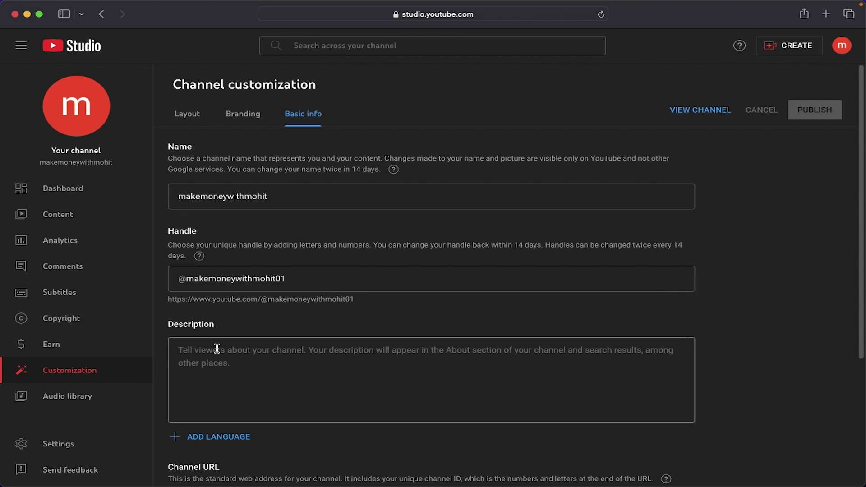
left_click(219, 353)
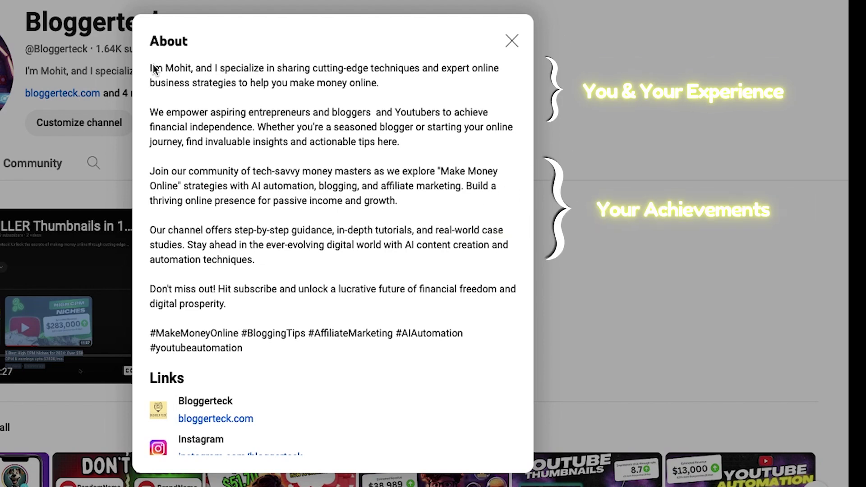
Step: Highlight the intro, 'We empower' paragraph and 'Don't miss out! Hit subscribe' line, then close About
mouse_move(223, 82)
left_mouse_down()
mouse_move(313, 68)
mouse_move(425, 70)
left_mouse_up()
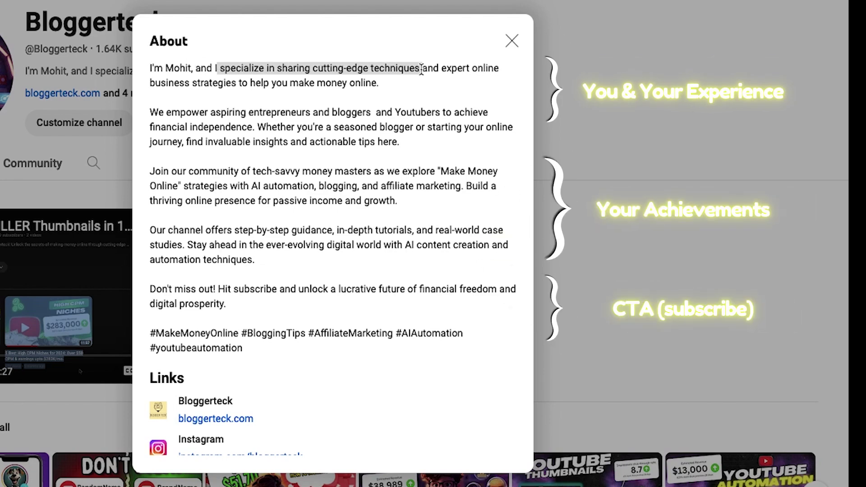
left_click(421, 70)
left_click_drag(151, 113, 405, 151)
left_click(405, 148)
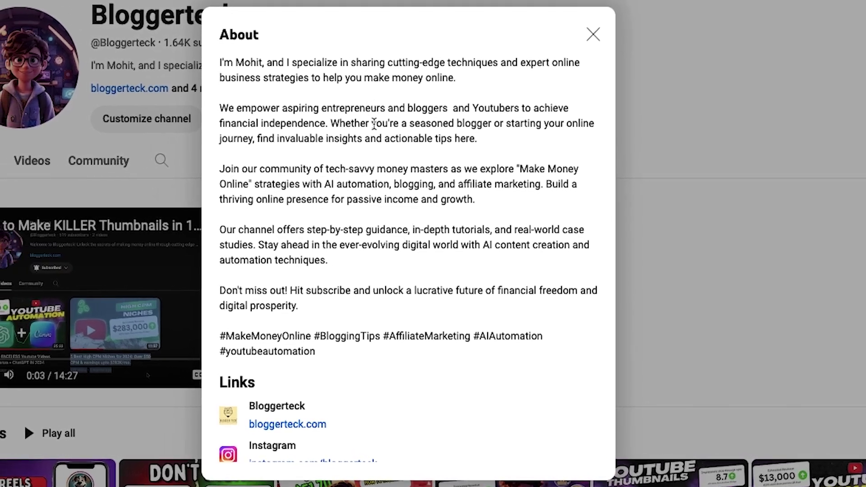
left_click_drag(221, 291, 357, 291)
left_click(386, 304)
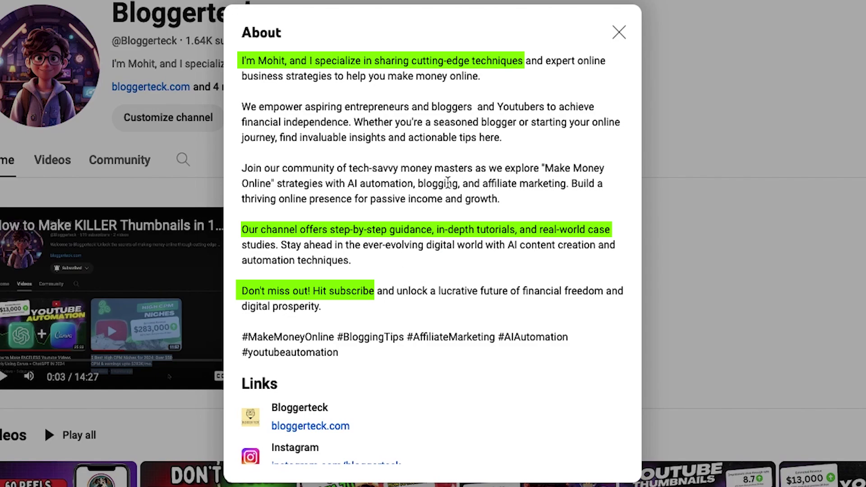
key("Escape")
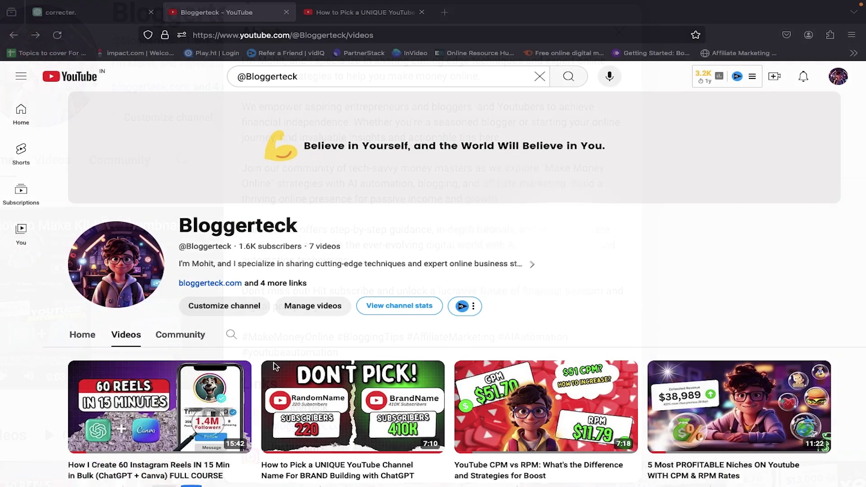
Step: Copy the example channel's first two About paragraphs into the empty channel Description
left_click(435, 264)
left_click_drag(328, 151, 534, 202)
left_click_drag(534, 201, 489, 199)
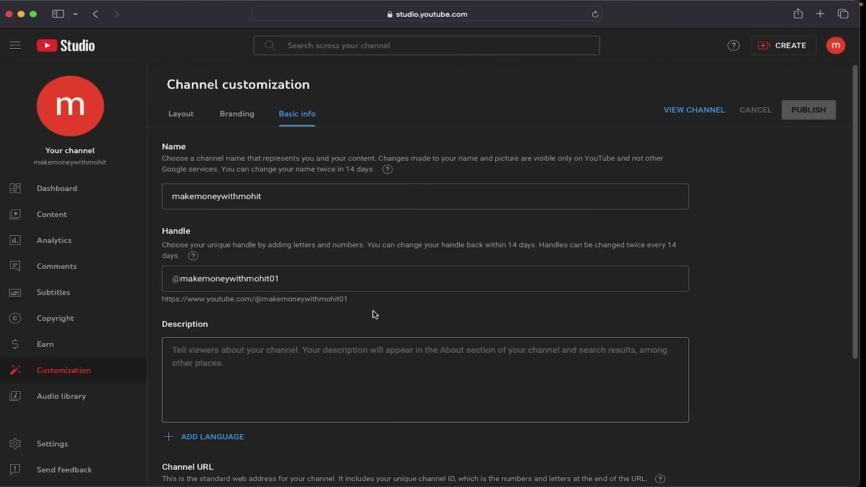
left_click(246, 369)
key("super+v")
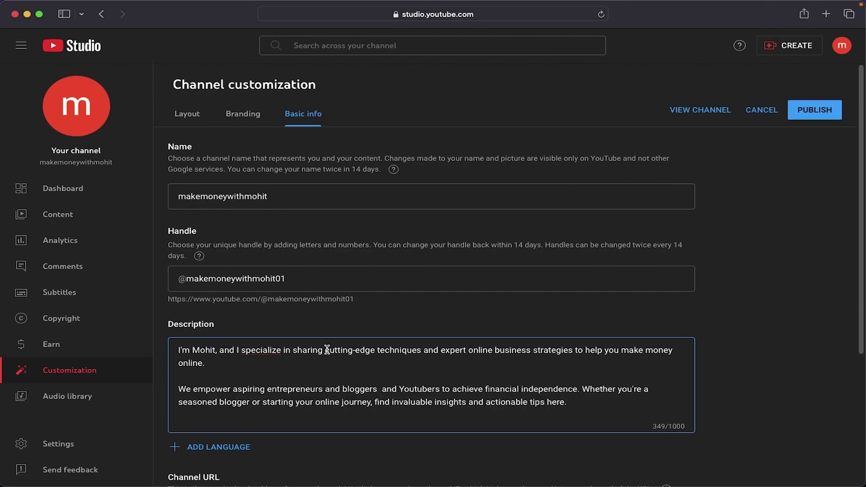
left_click(558, 363)
Step: Move to the Branding section with picture, banner and watermark settings
scroll(480, 374, "down", 3)
scroll(241, 347, "down", 2)
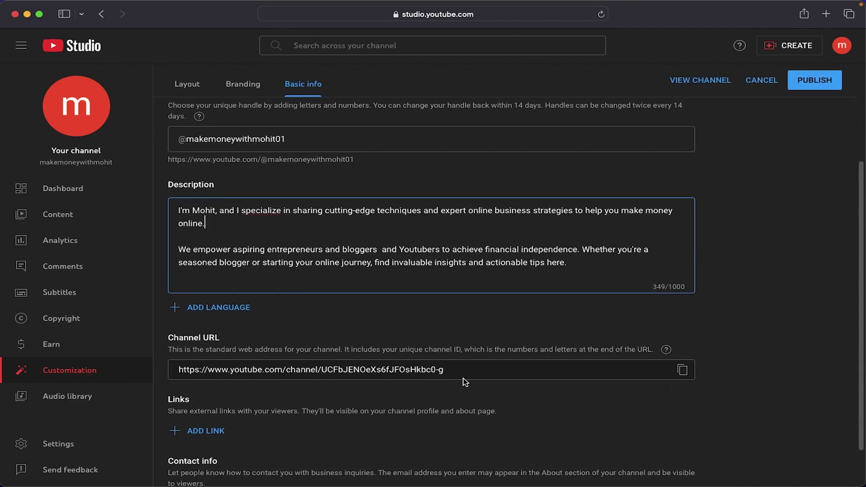
scroll(464, 381, "down", 2)
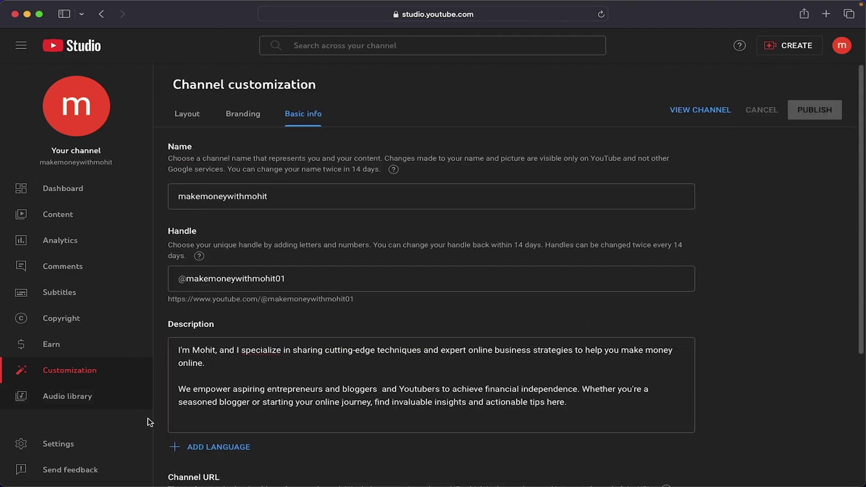
left_click(251, 116)
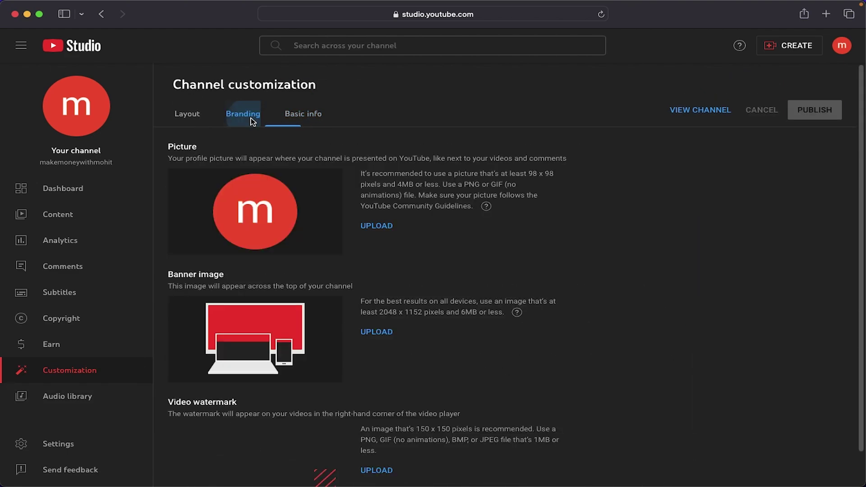
scroll(664, 266, "down", 1)
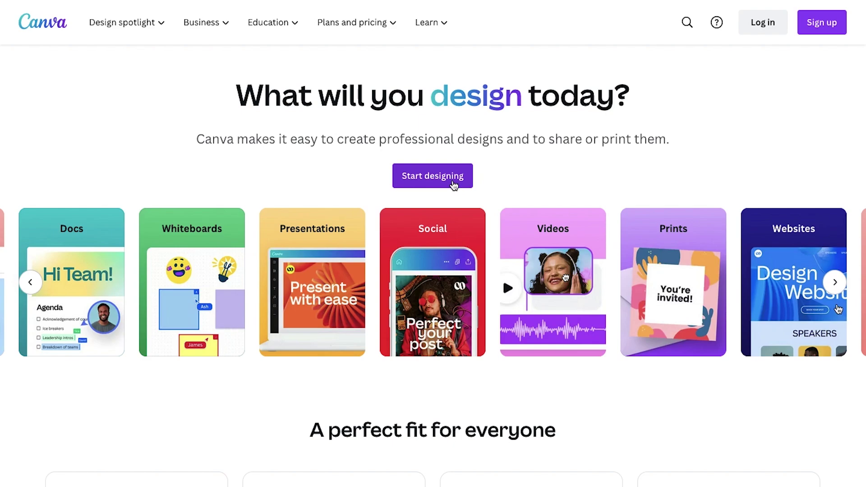
Step: Dismiss Canva's sign-up prompt and scroll through the plans on canva.com
left_click(819, 34)
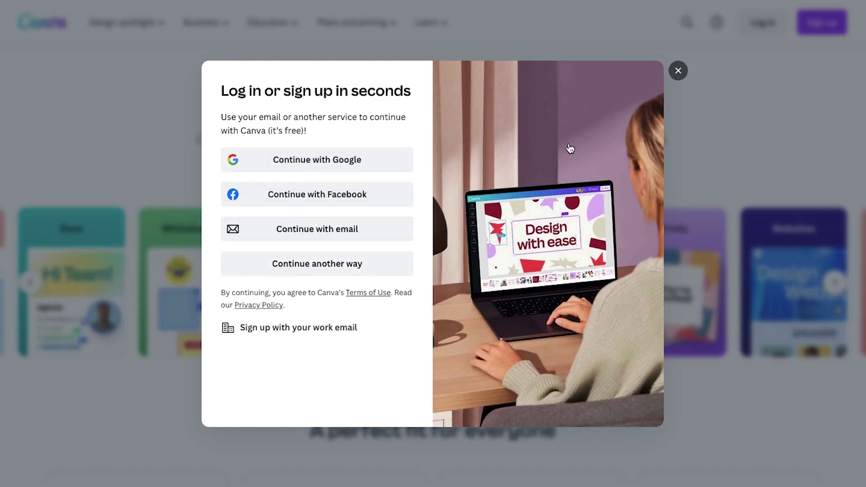
left_click(678, 70)
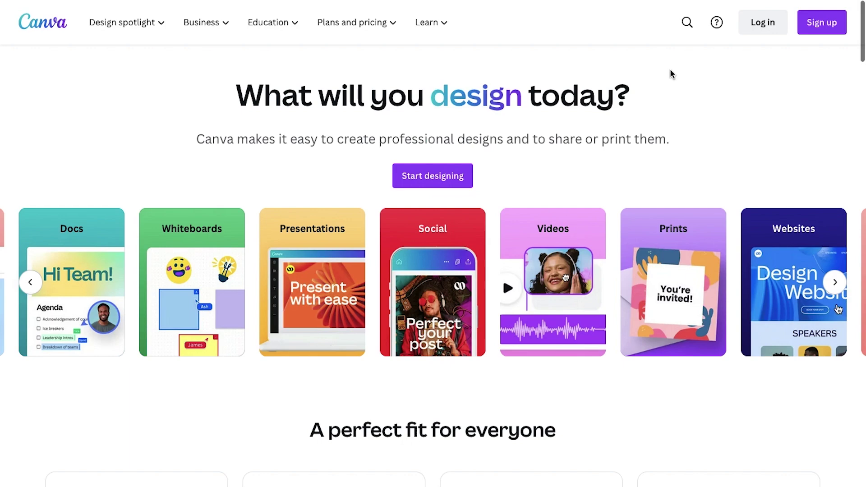
scroll(456, 420, "down", 6)
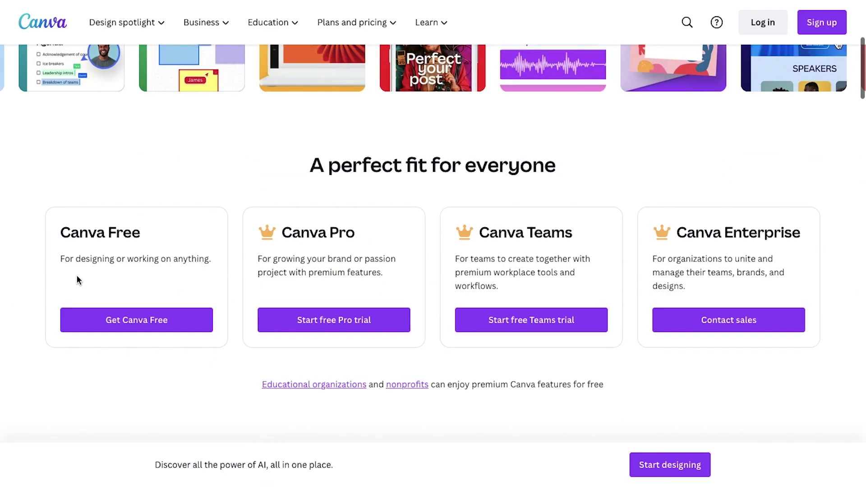
left_click(240, 324)
scroll(325, 372, "down", 5)
scroll(326, 372, "down", 1)
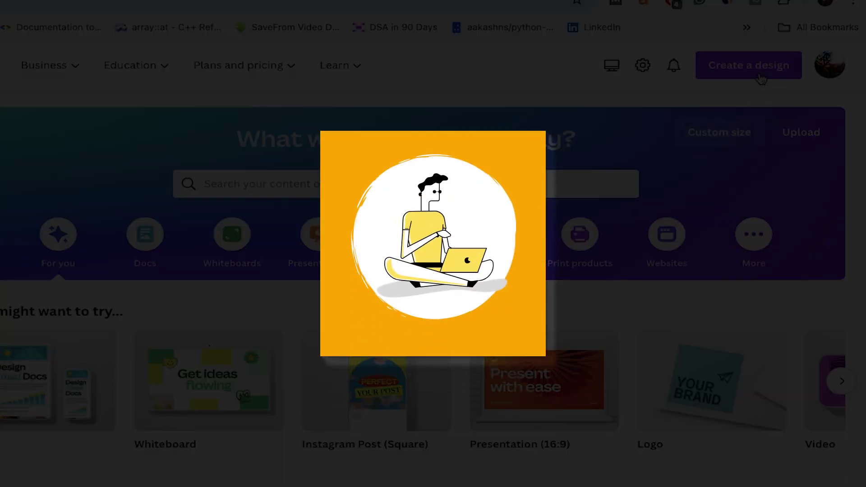
Step: Start a new YouTube Icon design and fill its page background with orange
left_click(762, 78)
type("youtu")
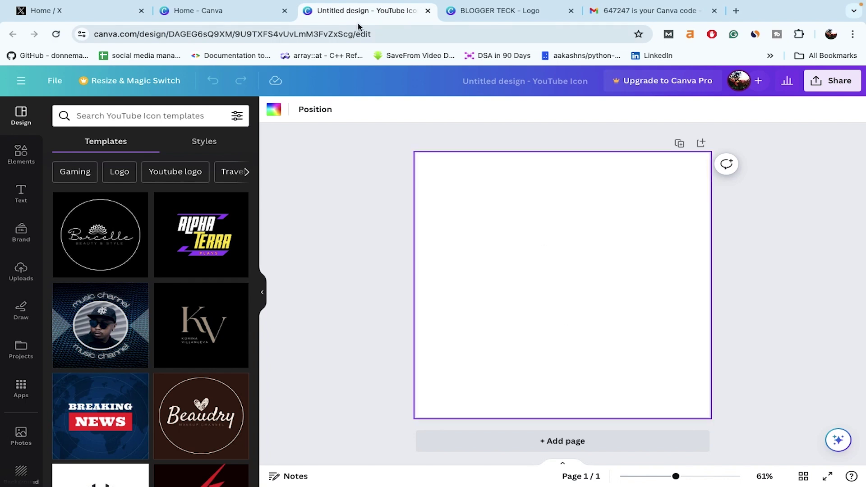
left_click(267, 115)
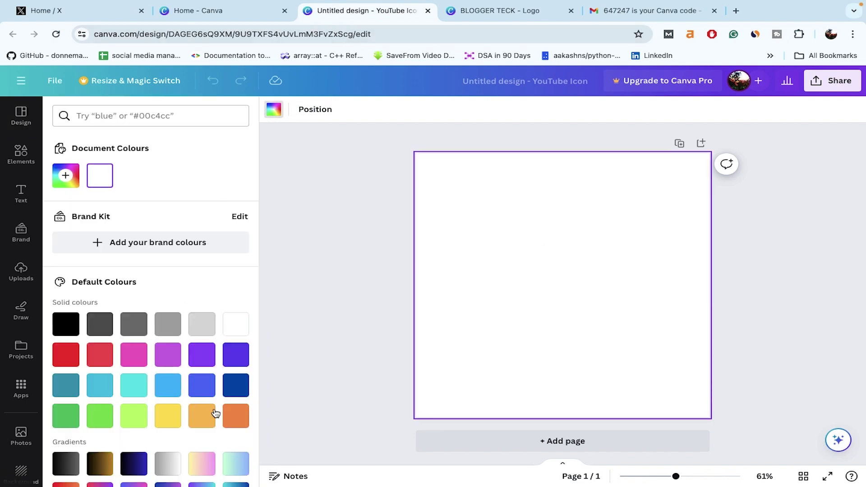
left_click(230, 420)
left_click(338, 371)
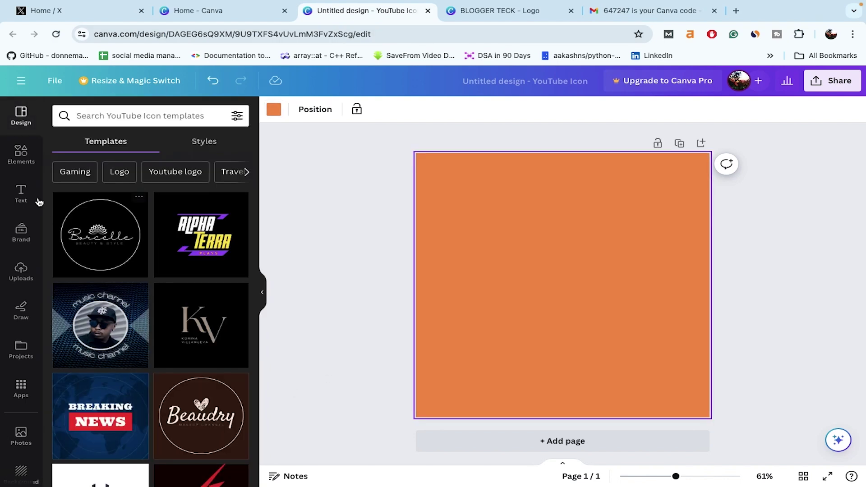
Step: Search the Elements library for 'circle' and filter to Graphics results
left_click(21, 155)
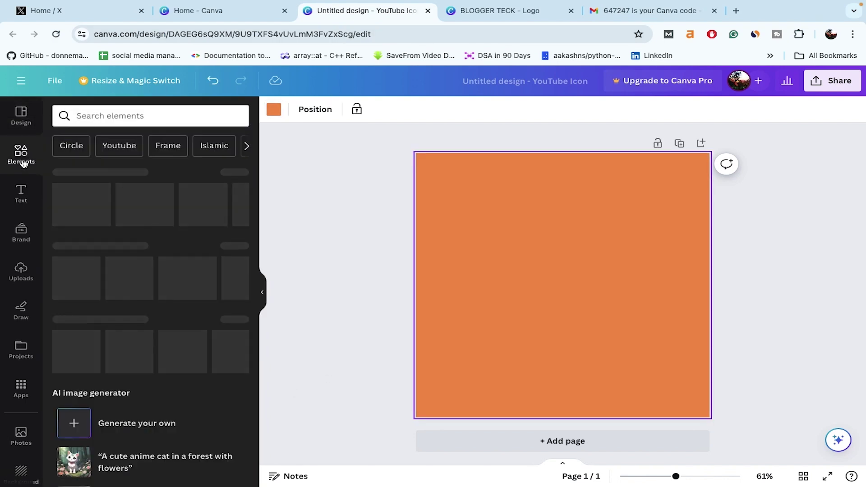
left_click(111, 118)
type("cir")
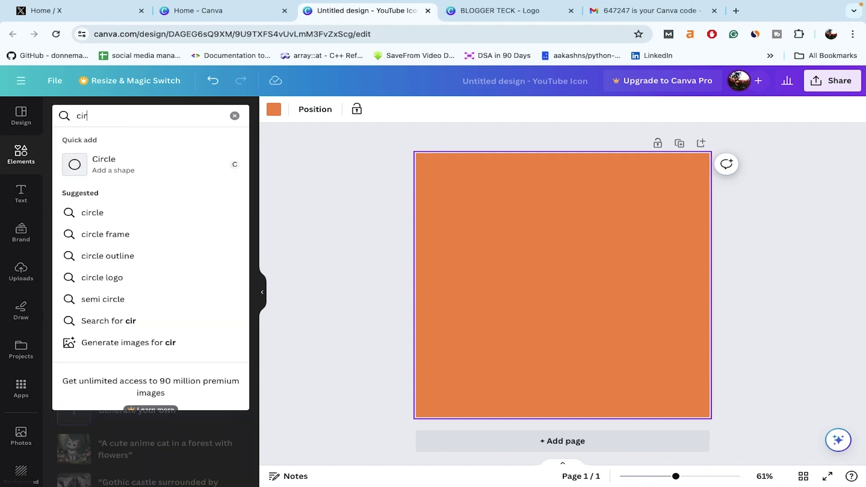
type("cle")
key("Return")
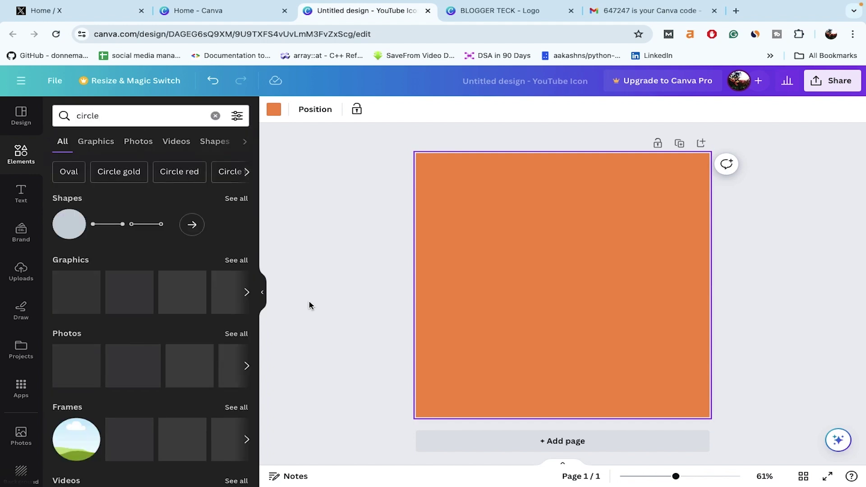
left_click(96, 142)
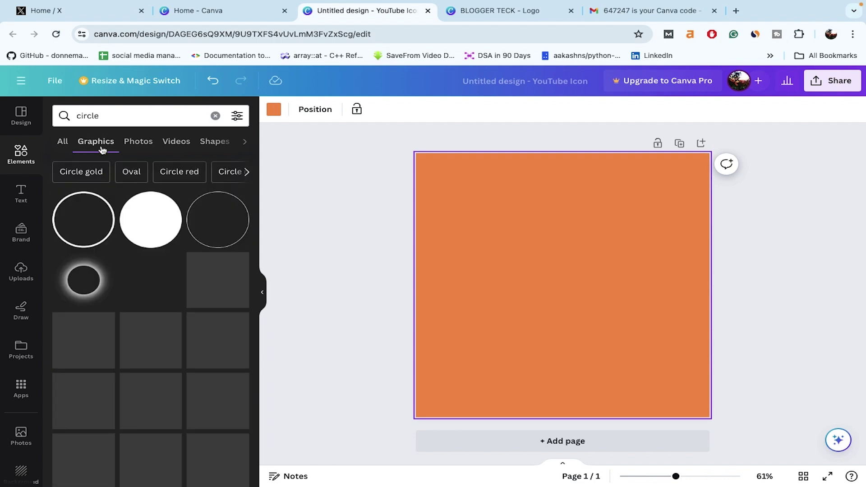
Step: Add the brushed circle graphic, enlarge it to fill most of the page and centre it
left_click(218, 347)
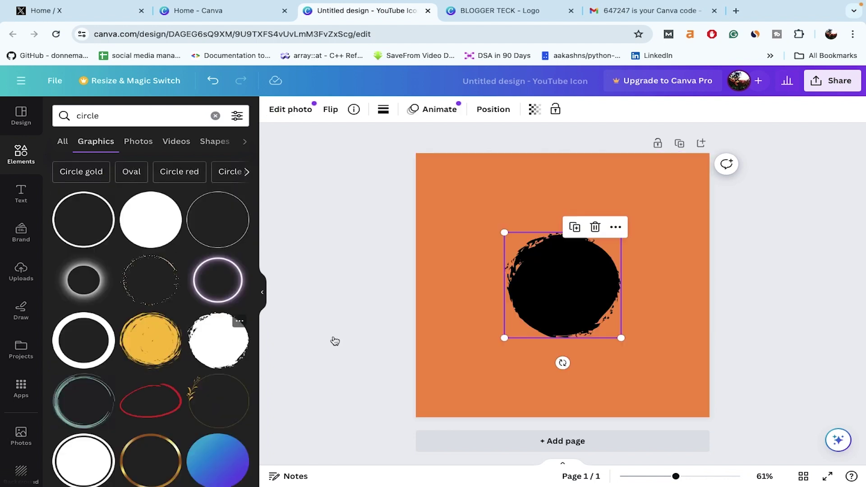
mouse_move(621, 339)
left_mouse_down()
mouse_move(671, 383)
mouse_move(559, 280)
left_mouse_up()
left_click_drag(614, 333, 686, 397)
left_click_drag(573, 338, 569, 336)
Step: Search 'man using laptop' graphics and place the yellow-sweater laptop figure inside the circle
left_click(115, 113)
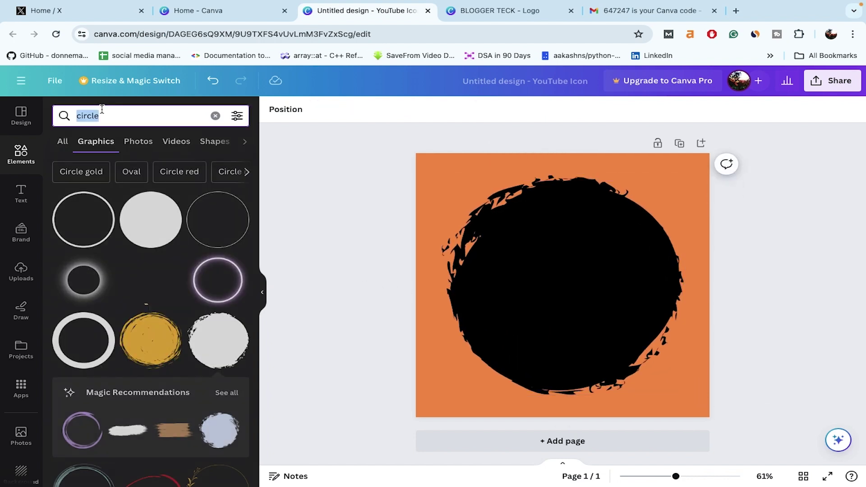
type("man using laptop")
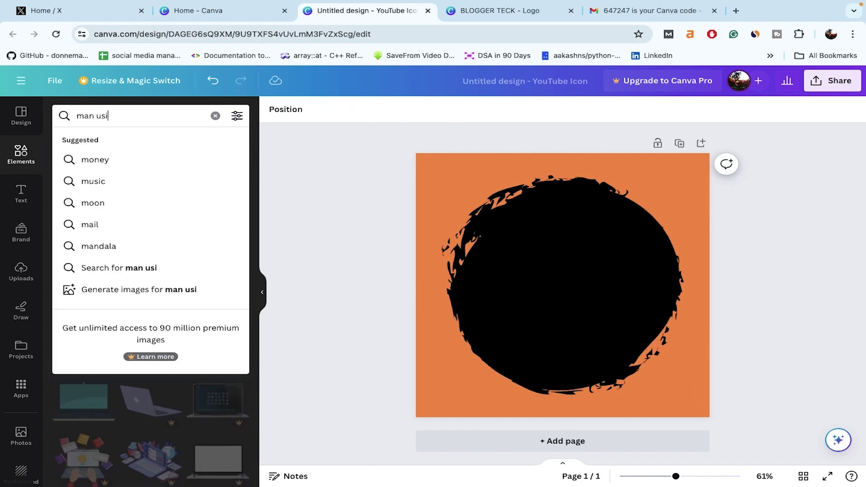
key("Return")
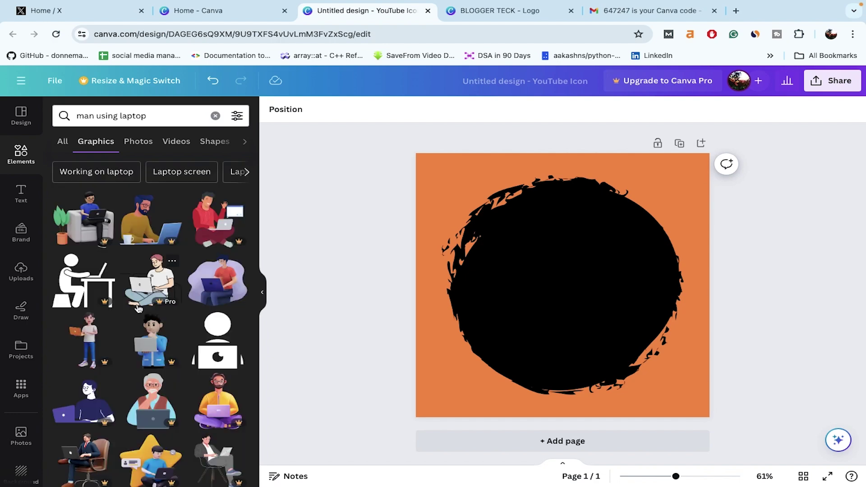
scroll(139, 308, "down", 6)
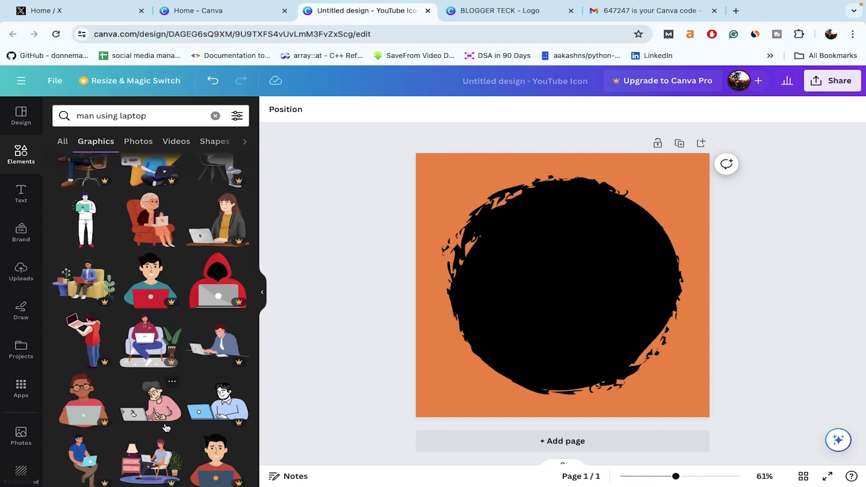
left_click(154, 416)
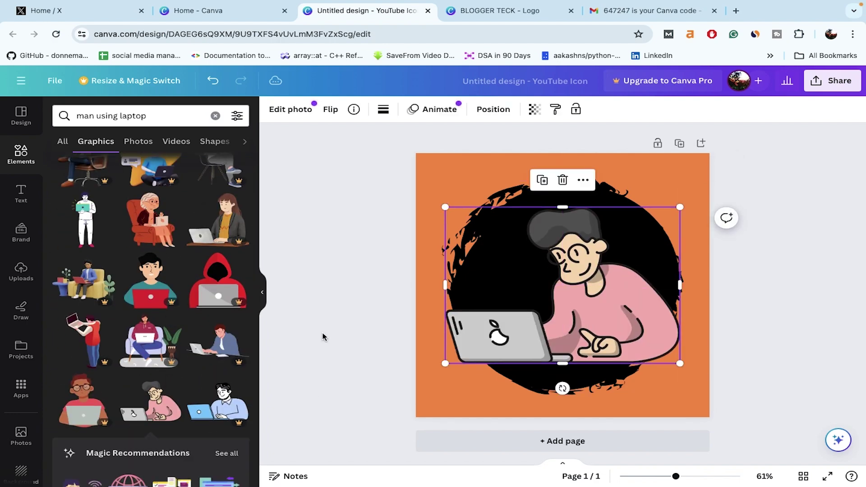
scroll(152, 371, "down", 10)
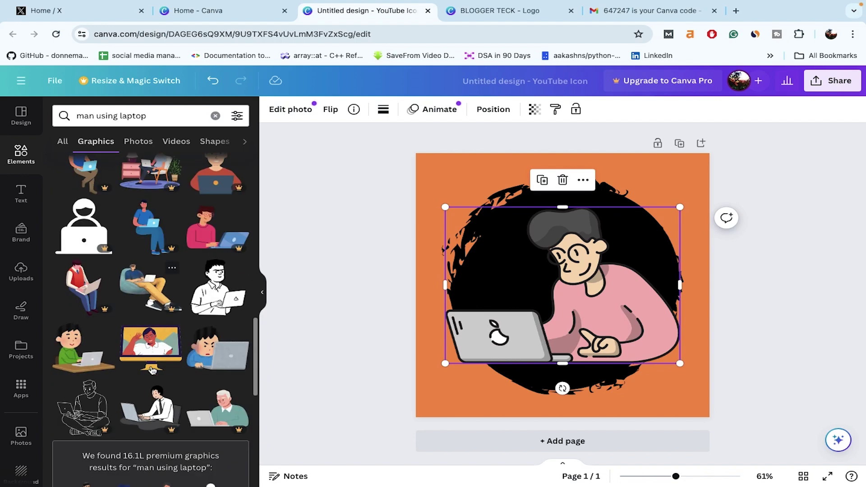
scroll(201, 419, "down", 3)
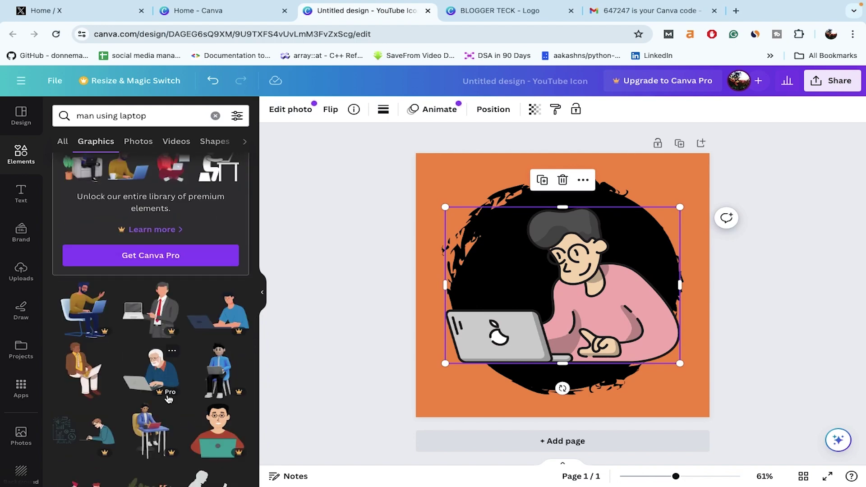
scroll(89, 375, "down", 10)
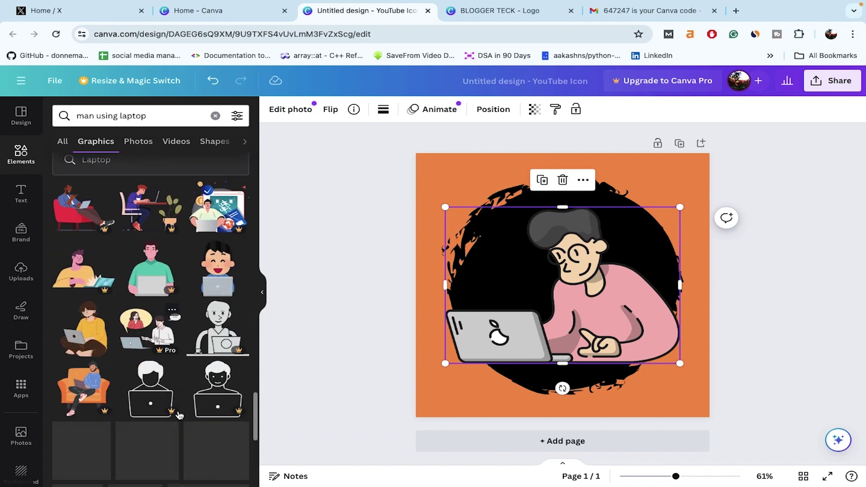
key("Delete")
left_click(82, 323)
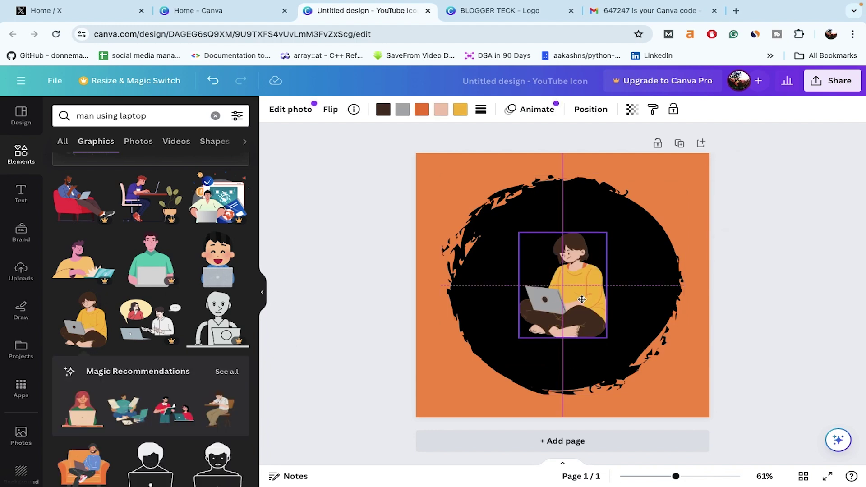
left_click(383, 109)
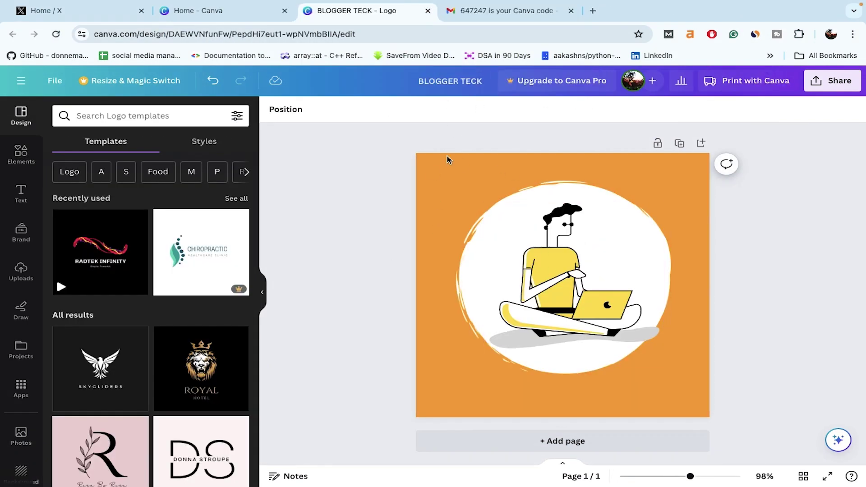
left_click(448, 156)
Step: Download the BLOGGER TECK logo from Canva as a 500 × 500 px PNG
left_click(833, 80)
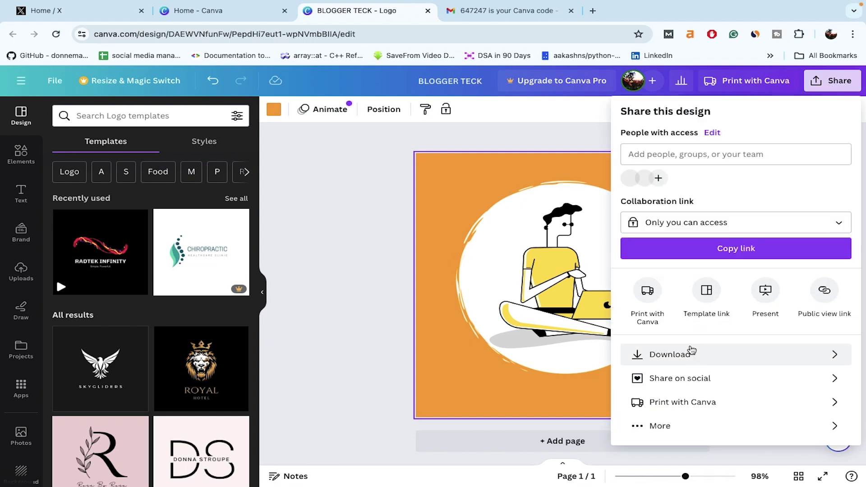
left_click(640, 354)
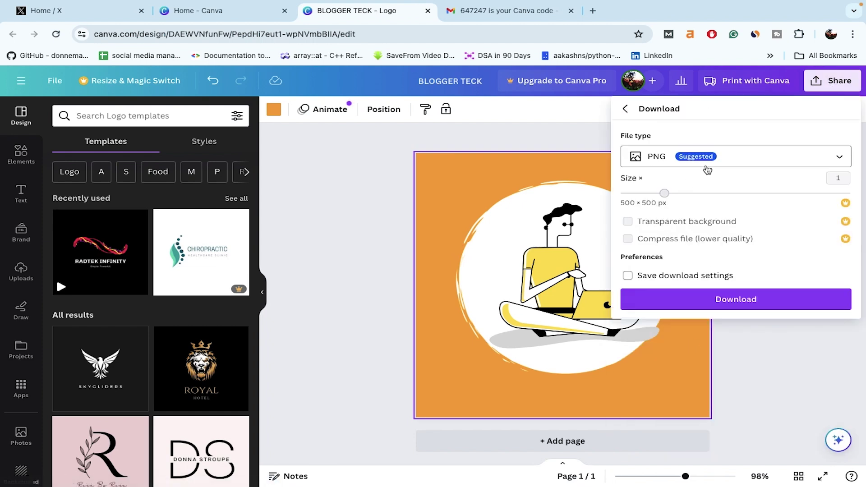
left_click(728, 309)
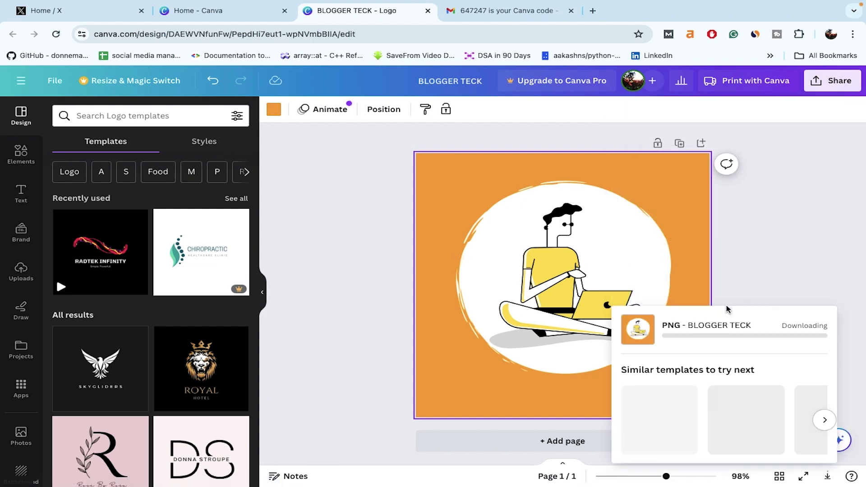
left_click(388, 325)
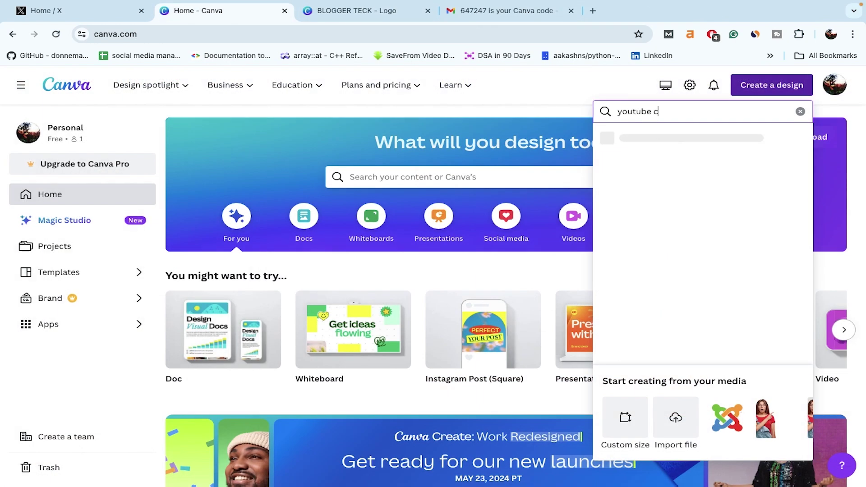
Step: Start a new YouTube Banner design and bring in the laptop-figure logo
type("ba")
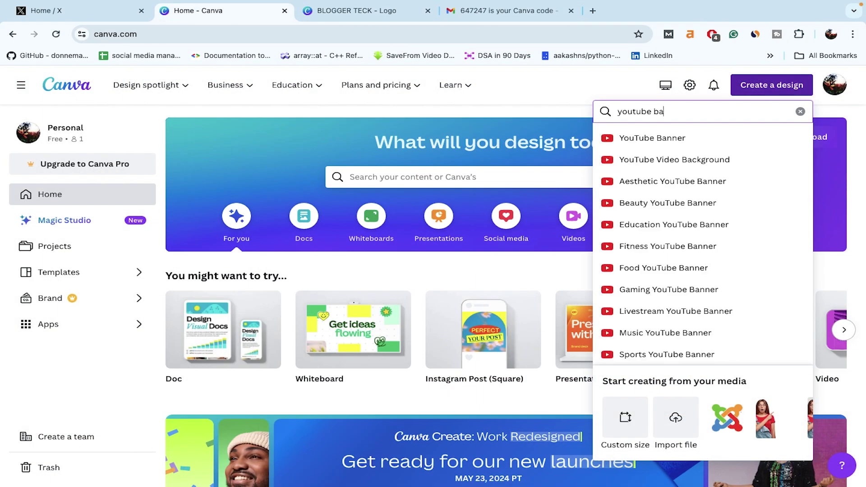
left_click(686, 144)
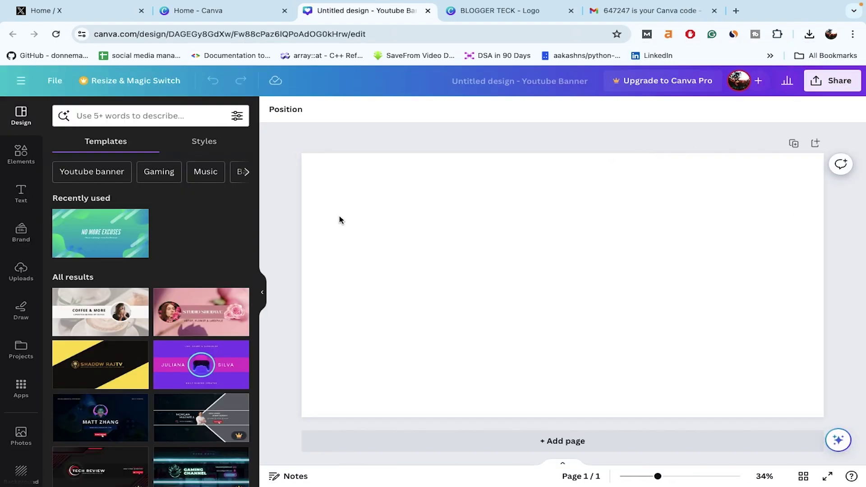
key("ctrl+Tab")
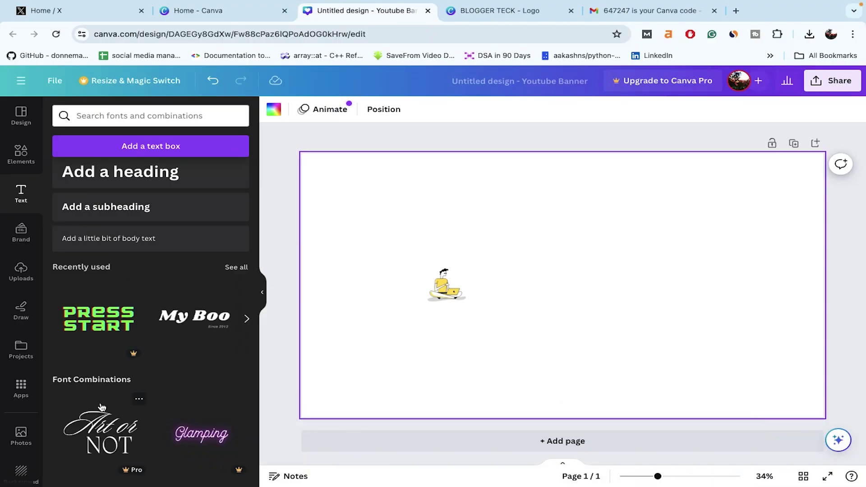
scroll(101, 407, "up", 2)
Step: Add a heading reading 'Motivational quote' beside the laptop-figure graphic
left_click(120, 248)
left_click(569, 306)
left_click(583, 291)
left_click(609, 309)
double_click(586, 288)
type("Motivational quote")
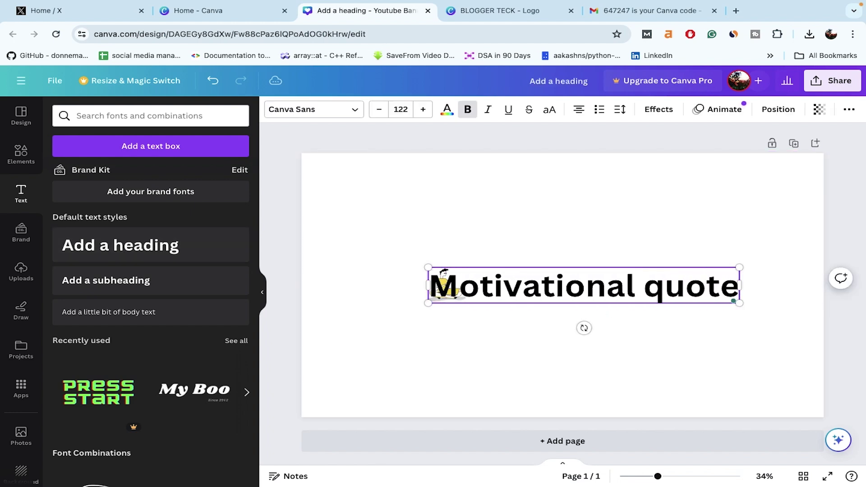
mouse_move(582, 292)
left_mouse_down()
mouse_move(621, 294)
mouse_move(576, 296)
left_mouse_up()
key("ctrl+a")
left_click(588, 316)
Step: Search the web for 'money making quote' and select a quote from the results
left_click(736, 10)
type("money am")
key("BackSpace")
key("BackSpace")
type("making quoter")
key("Return")
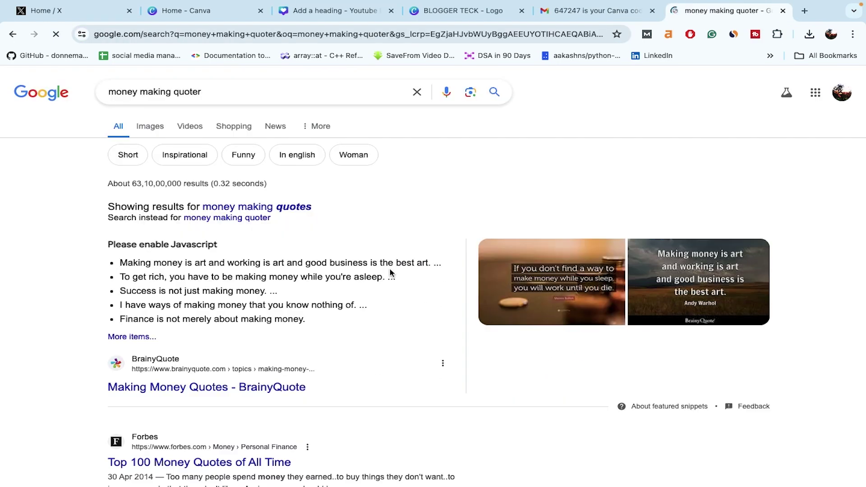
left_click(203, 91)
key("BackSpace")
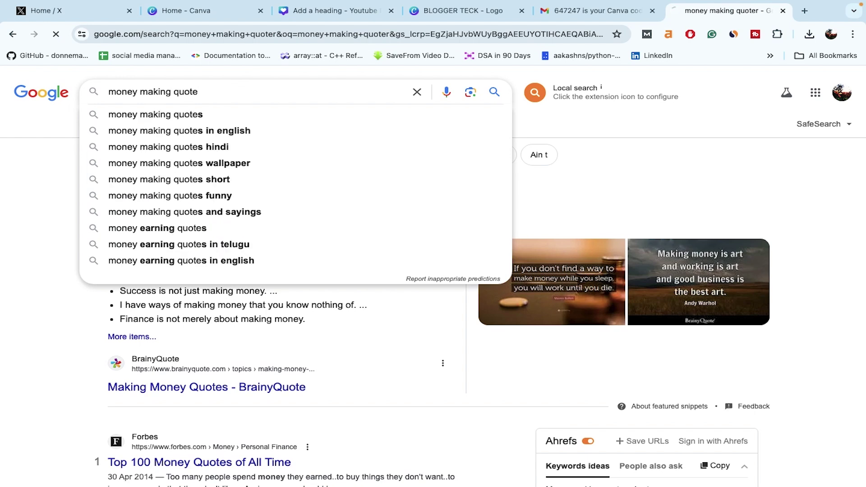
key("Return")
left_click_drag(197, 219, 184, 231)
Step: Replace the heading with the copied quote at size 45, centred below the illustration
left_click(332, 11)
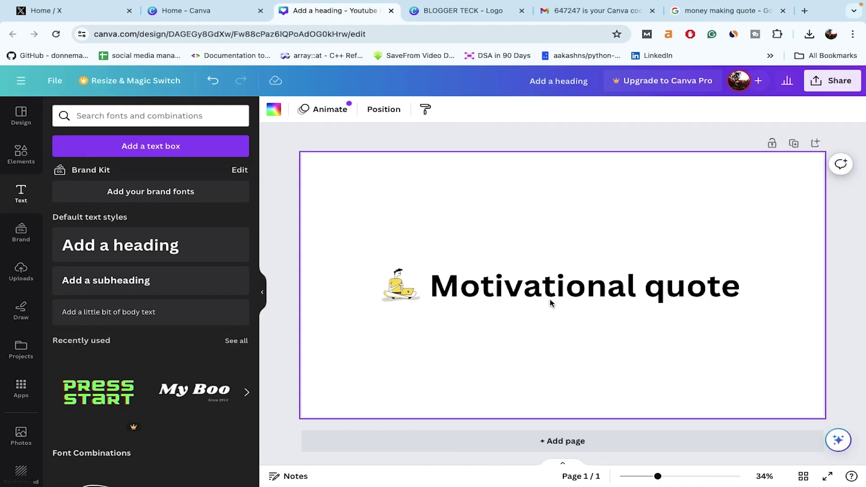
key("ctrl+v")
left_click(399, 110)
key("Return")
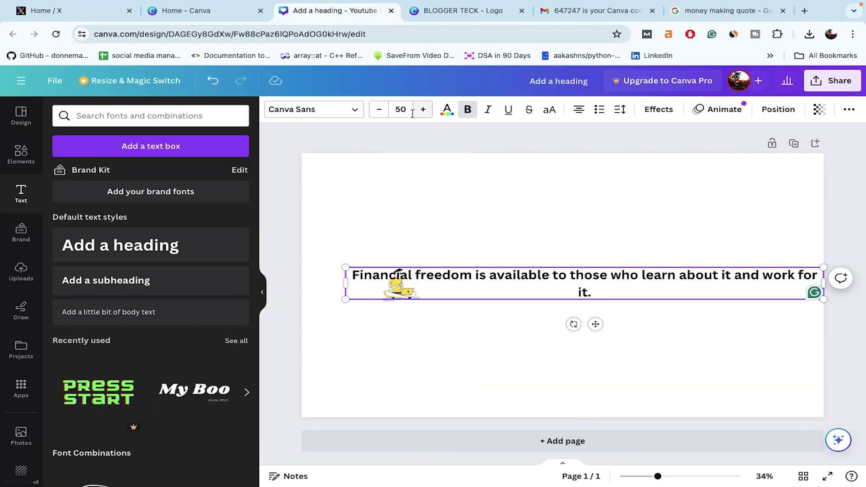
left_click(379, 109)
left_click(379, 110)
left_click(379, 109)
left_click(379, 109)
left_click(379, 109)
left_click_drag(595, 305, 576, 316)
left_click_drag(399, 285, 564, 255)
left_click(427, 286)
Step: Change the quote's font to Comic Sans
left_click(314, 109)
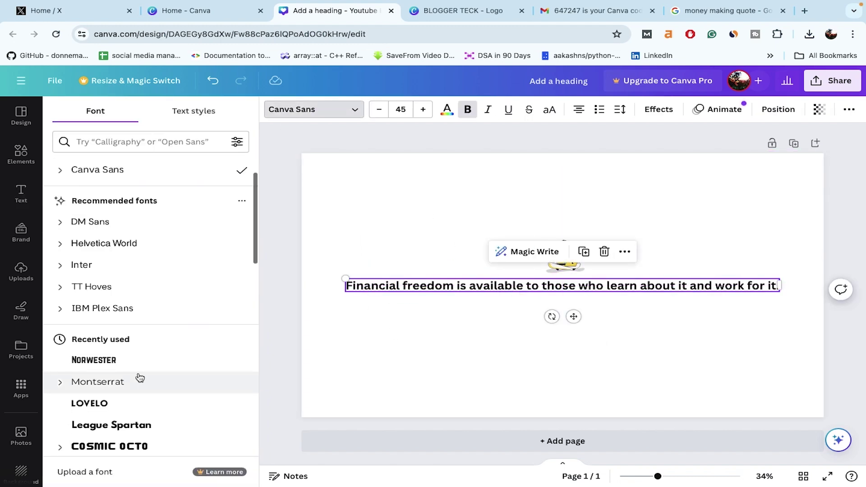
scroll(132, 296, "down", 10)
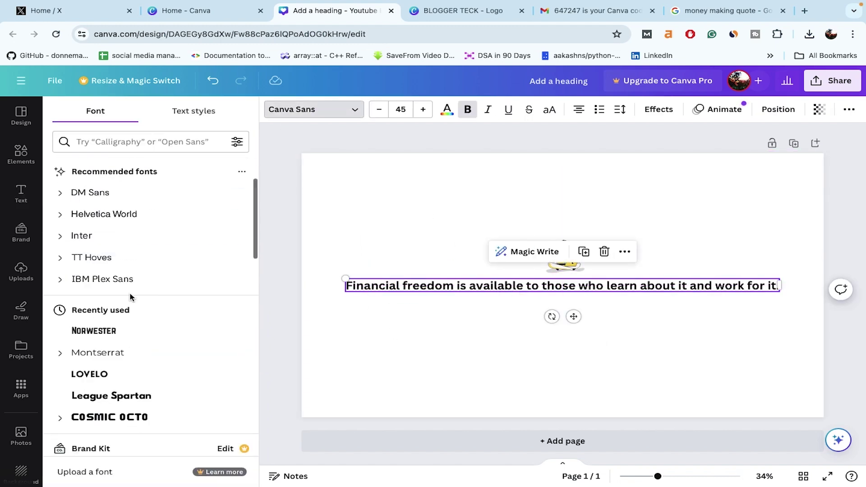
left_click(135, 142)
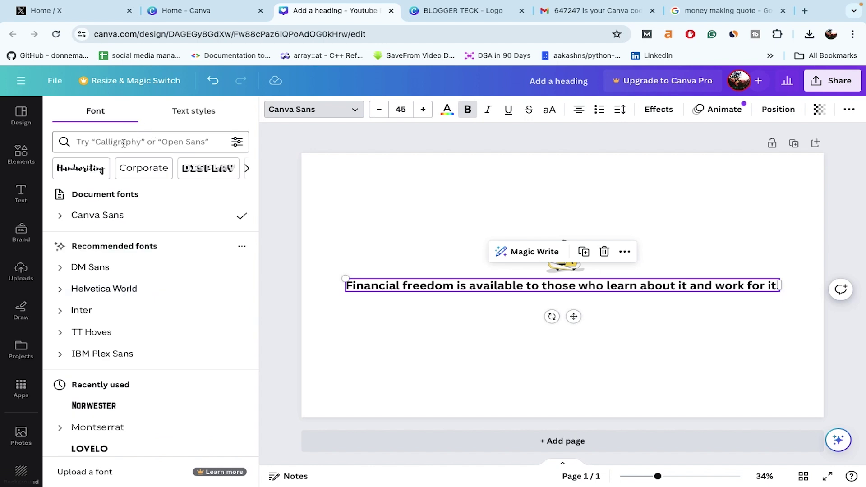
type("comic")
left_click(110, 298)
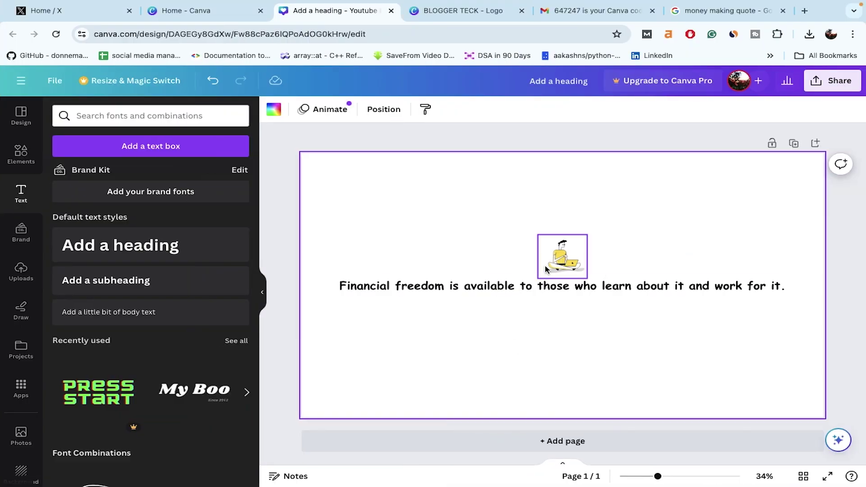
left_click(546, 270)
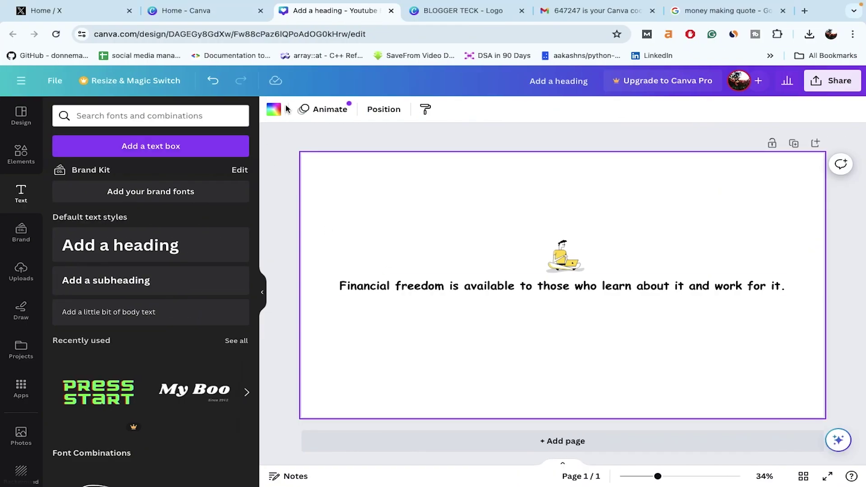
left_click(274, 110)
left_click(20, 154)
Step: Search 'paper' graphics and add the torn-paper graphic to the banner
type("paper")
key("Return")
left_click(95, 141)
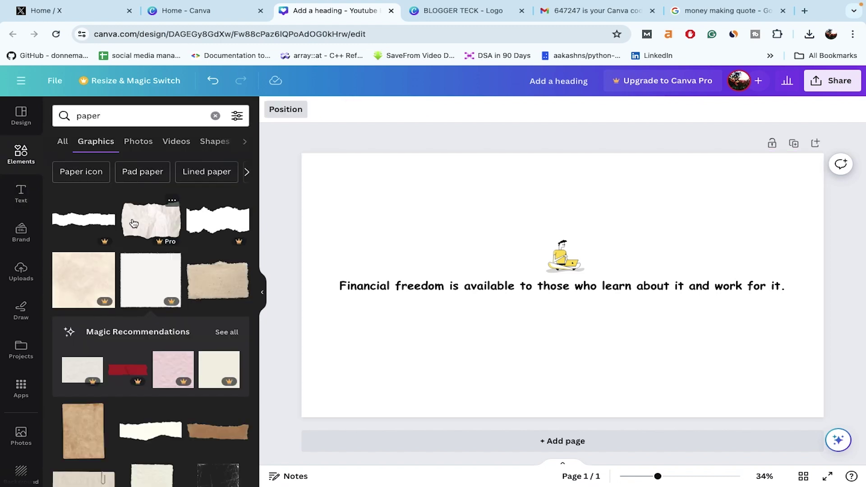
scroll(134, 223, "down", 3)
scroll(133, 222, "up", 1)
scroll(132, 221, "down", 2)
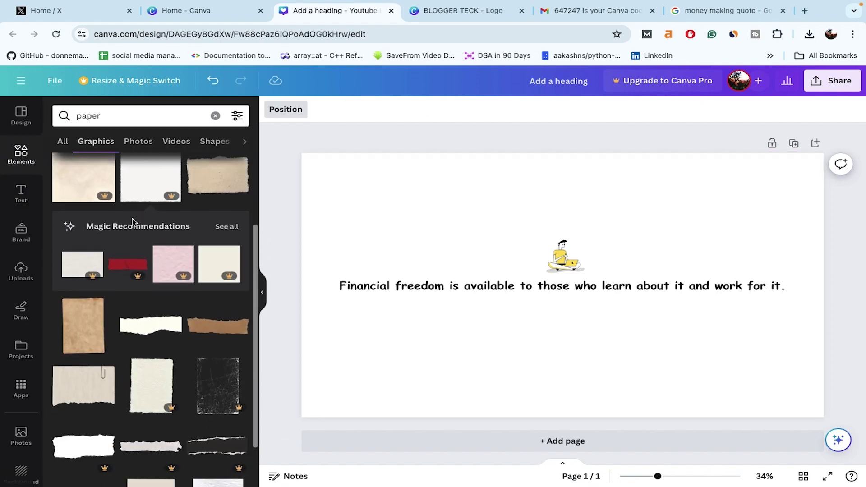
scroll(132, 221, "up", 2)
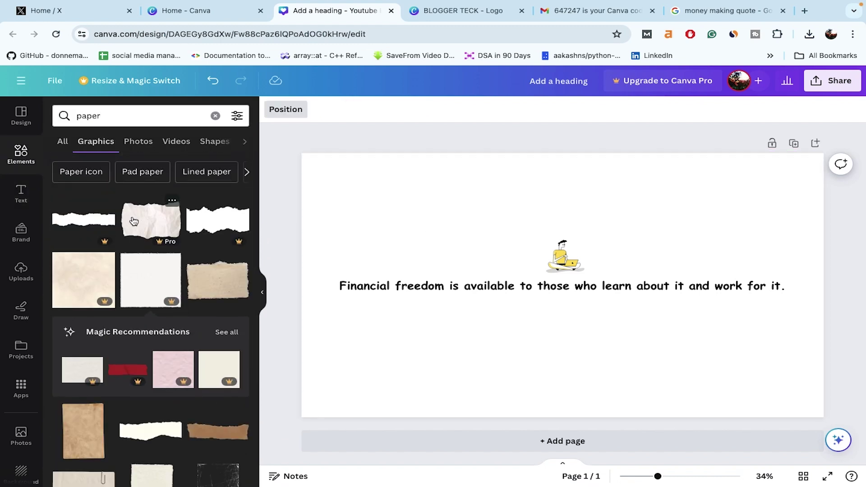
scroll(134, 221, "down", 6)
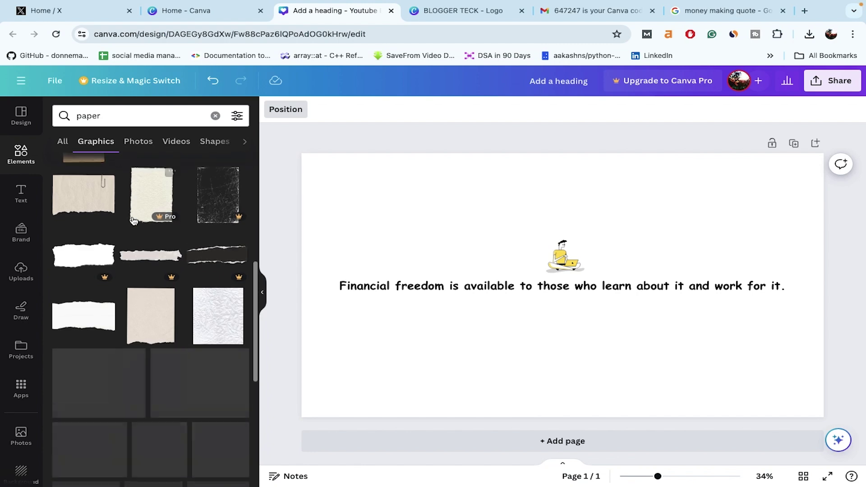
left_click(91, 320)
Step: Stretch the torn paper to fill the page and send it behind the quote
left_click_drag(791, 388, 812, 398)
left_click_drag(346, 180, 307, 165)
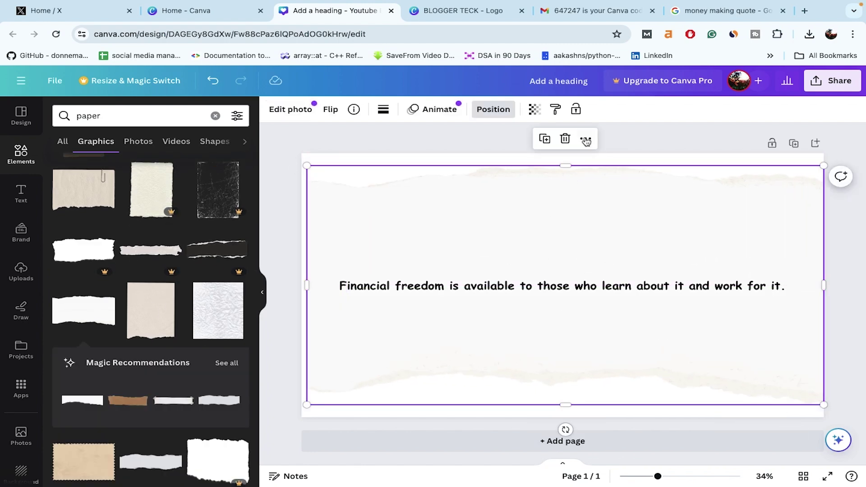
right_click(577, 267)
mouse_move(641, 206)
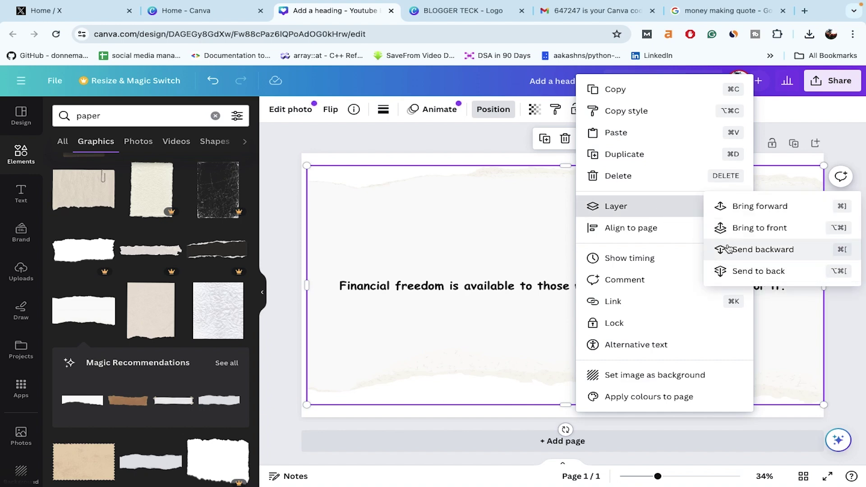
left_click(733, 270)
Step: Rename the design 'youtube banner' and download it as a PNG
left_click(833, 80)
left_click(833, 80)
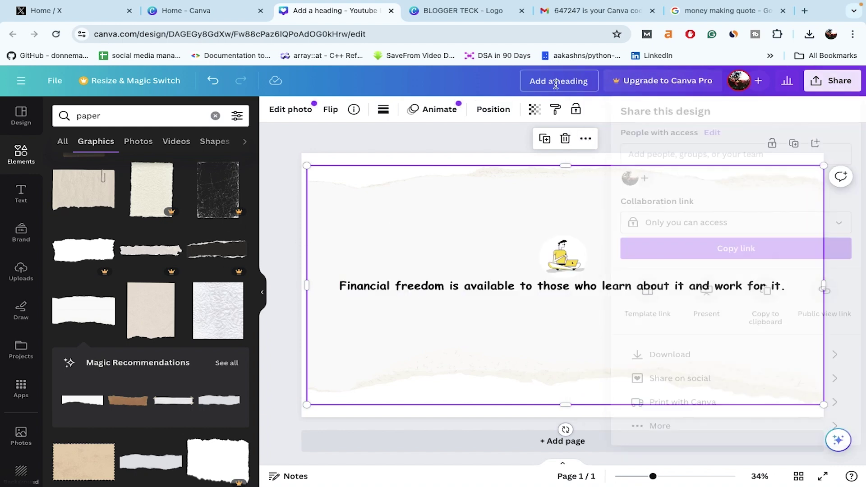
type("youtube banner")
left_click(833, 80)
left_click(668, 354)
left_click(702, 311)
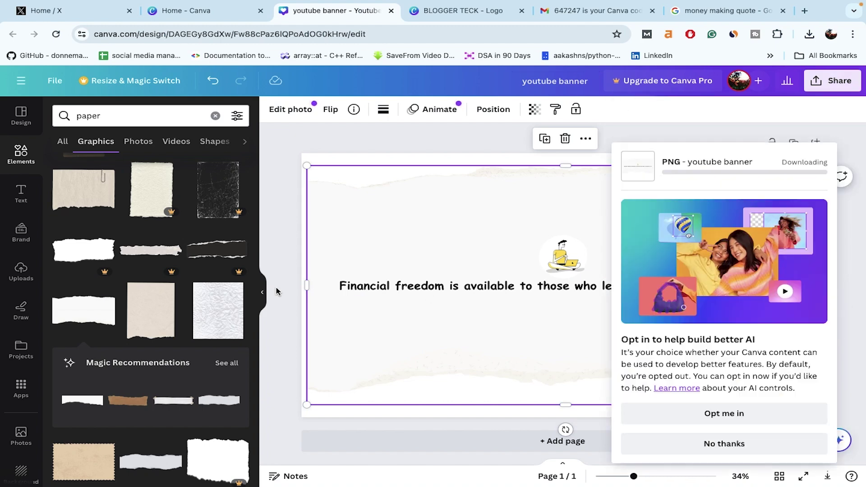
Step: Upload the BLOGGER TECK.png logo as the channel profile picture
left_click(276, 290)
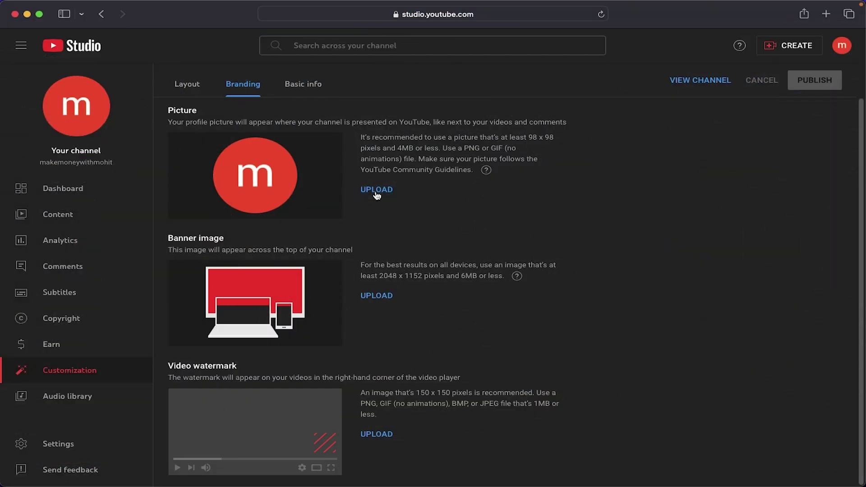
left_click(376, 192)
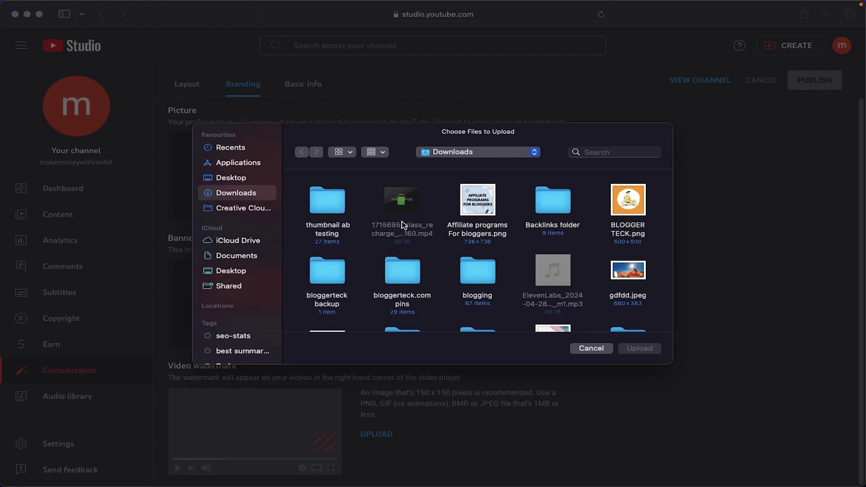
left_click(621, 227)
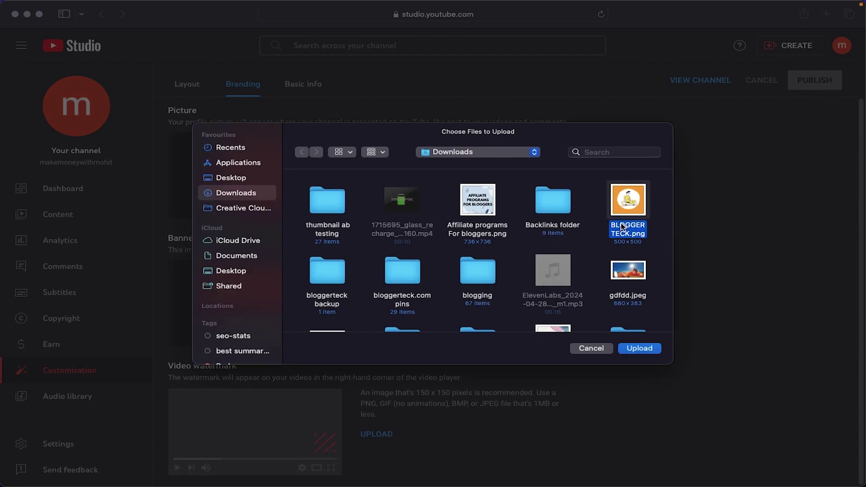
left_click(646, 349)
left_click(691, 438)
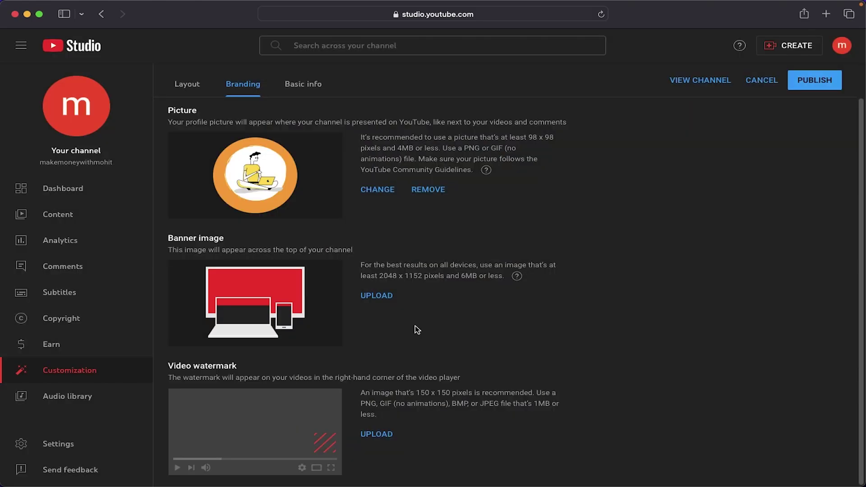
Step: Upload youtube banner (2).png as the channel banner image
left_click(380, 302)
scroll(425, 304, "down", 10)
left_click(627, 244)
left_click(636, 349)
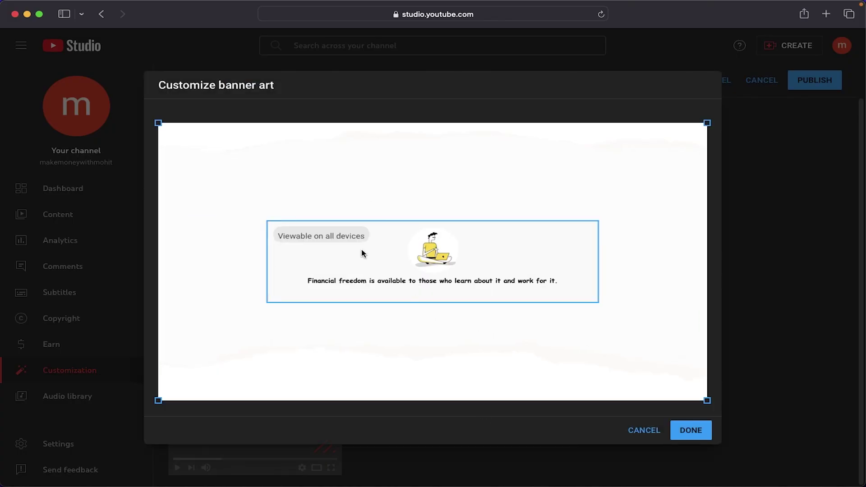
left_click(678, 436)
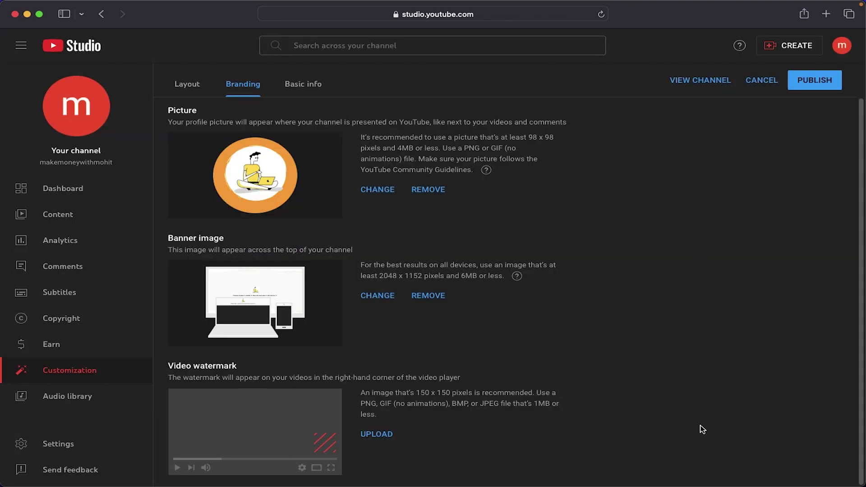
Step: Add the logo as the video watermark
scroll(518, 410, "up", 1)
left_click(376, 440)
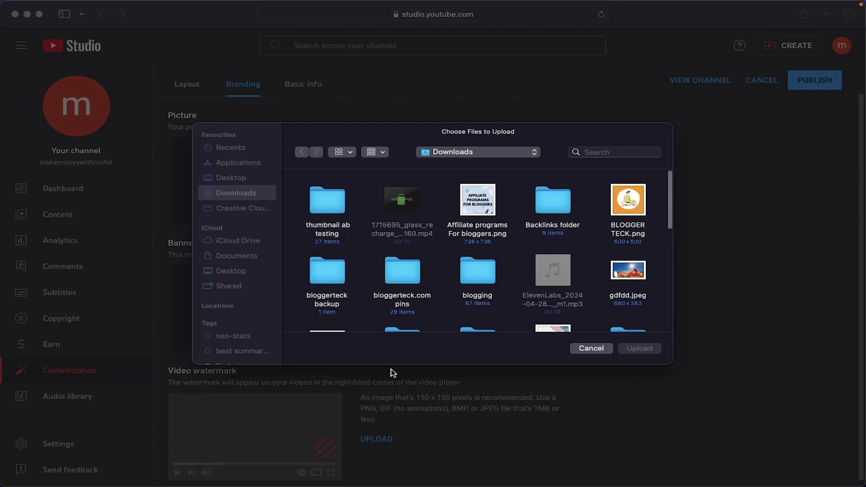
left_click(637, 349)
left_click(698, 437)
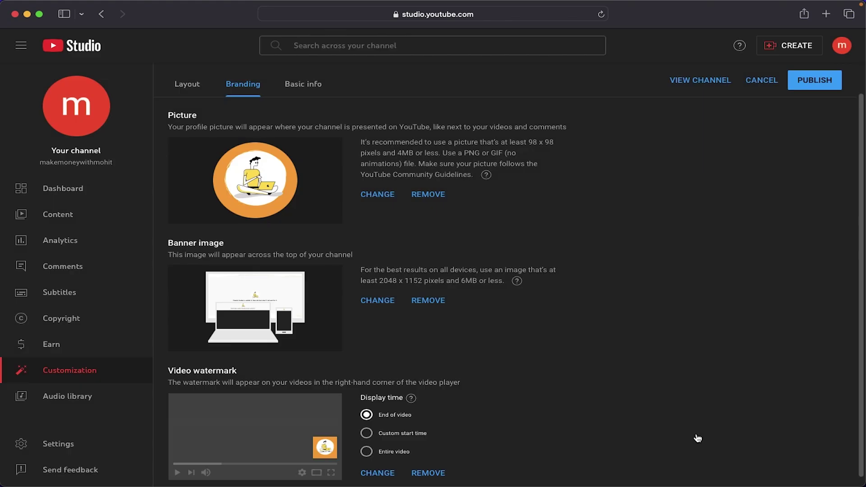
scroll(698, 437, "up", 2)
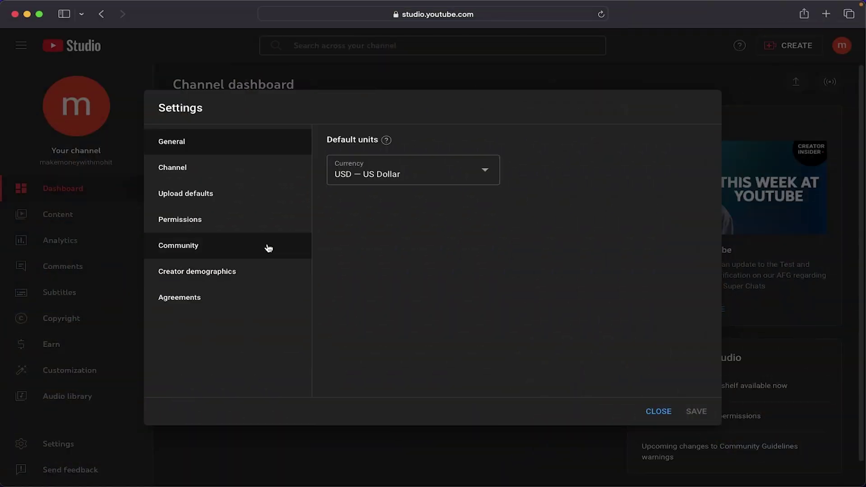
Step: Browse the Permissions, Community and Channel settings without changing anything
left_click(243, 227)
left_click(239, 248)
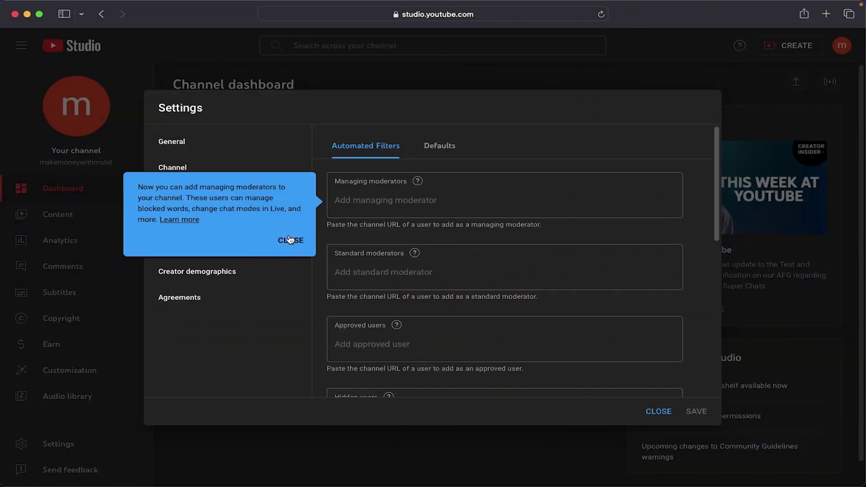
left_click(289, 239)
left_click(246, 271)
left_click(206, 177)
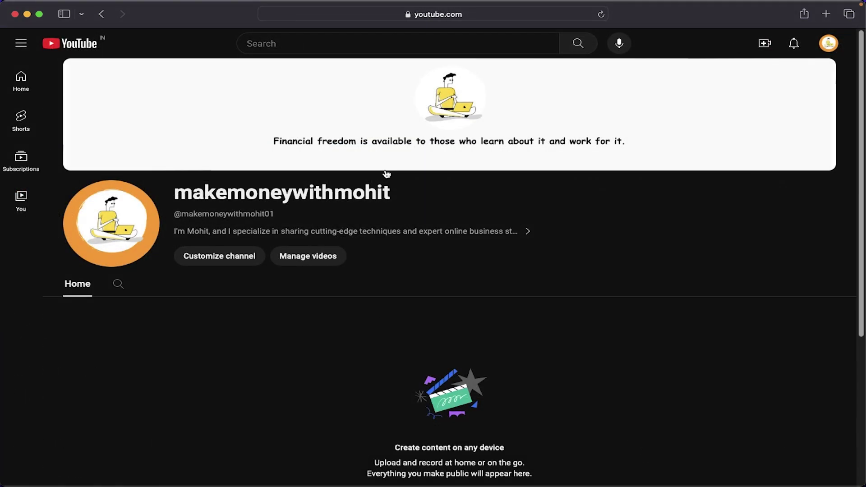
Step: Open Create > Upload videos, browse for a file, then cancel the file choice
left_click(765, 43)
left_click(790, 67)
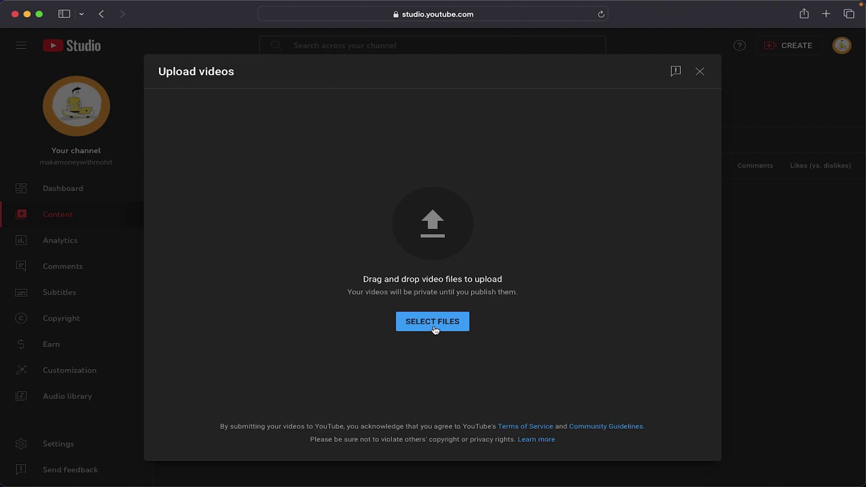
left_click(435, 322)
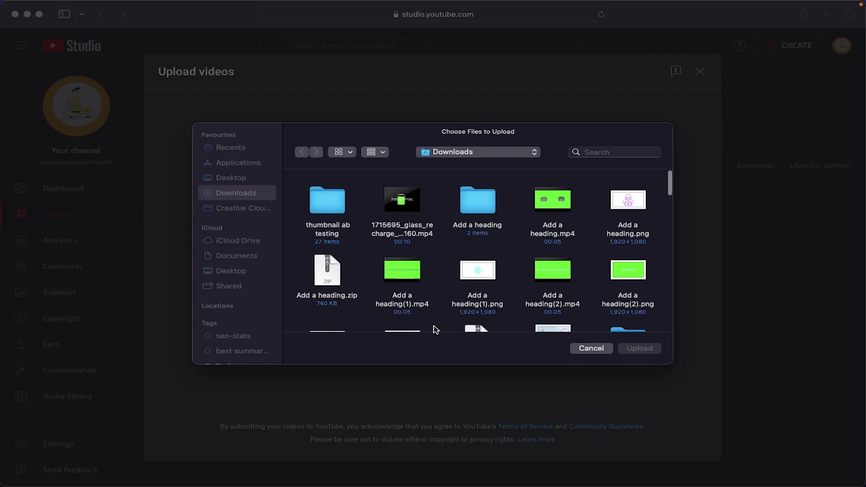
scroll(422, 272, "down", 15)
left_click(590, 348)
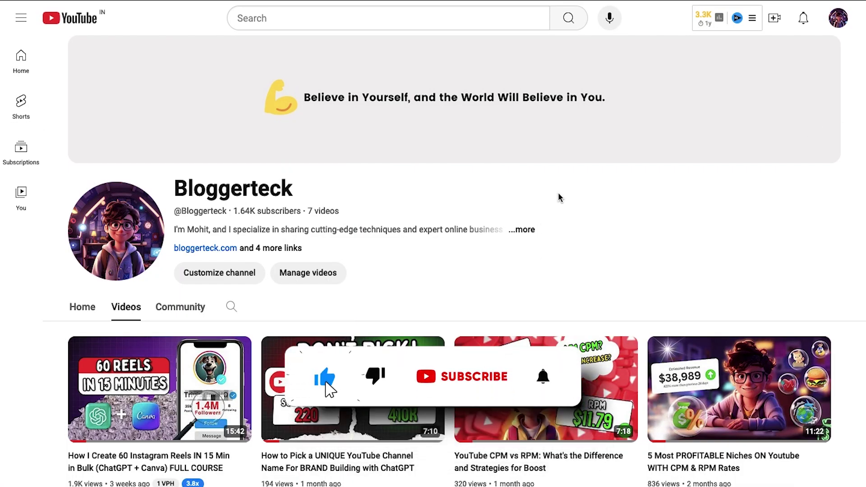
Step: Start typing the comment 'any suggestions' under the 5 Best High CPM Niches video
scroll(538, 212, "down", 5)
scroll(538, 212, "up", 2)
scroll(538, 212, "up", 4)
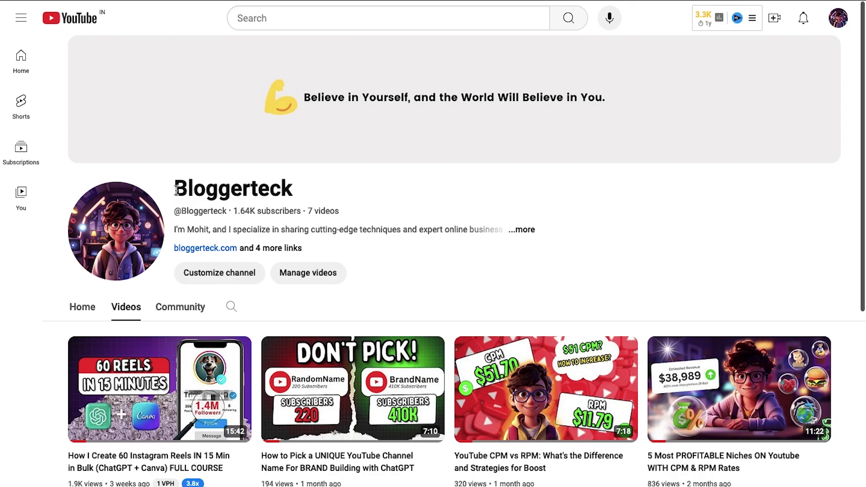
double_click(198, 191)
left_click(411, 191)
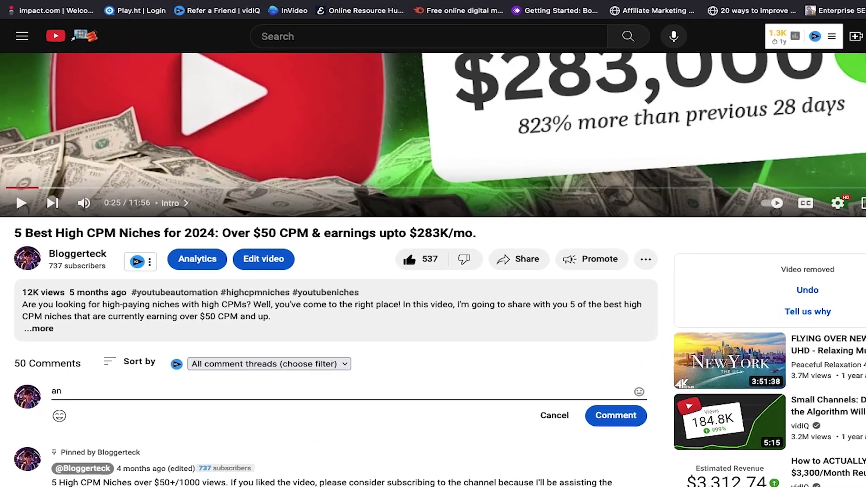
type("y suggest")
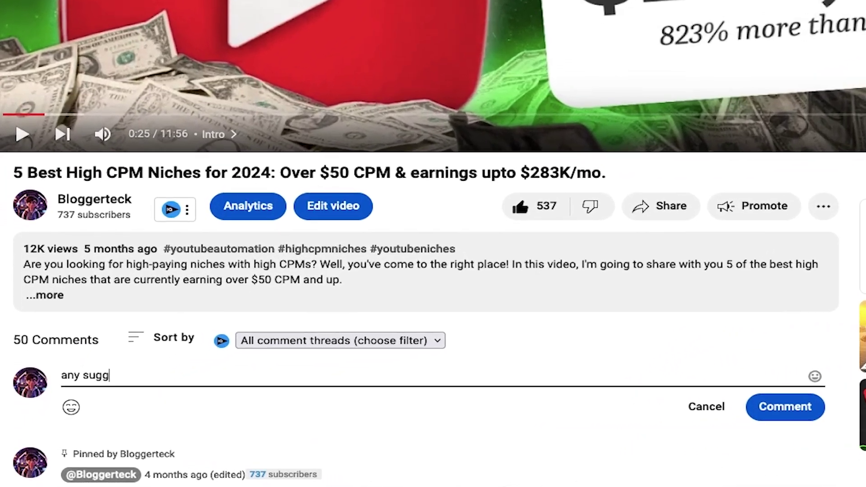